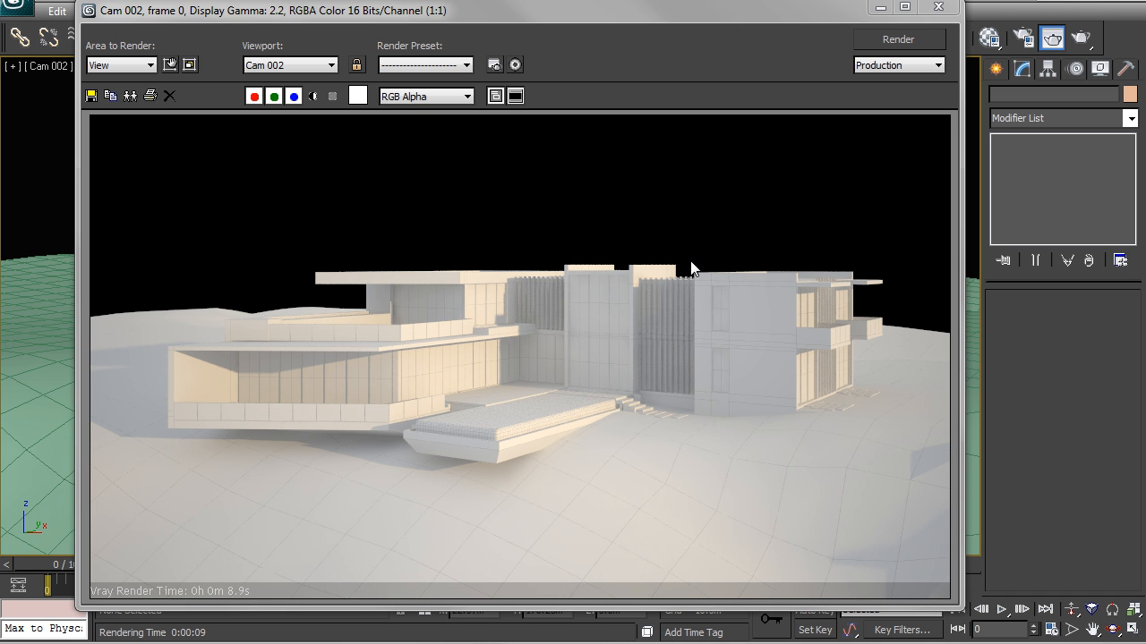
# Step: Close the rendered frame, fit the whole scene in the top view, and open all of the scene's groups
pyautogui.click(935, 9)
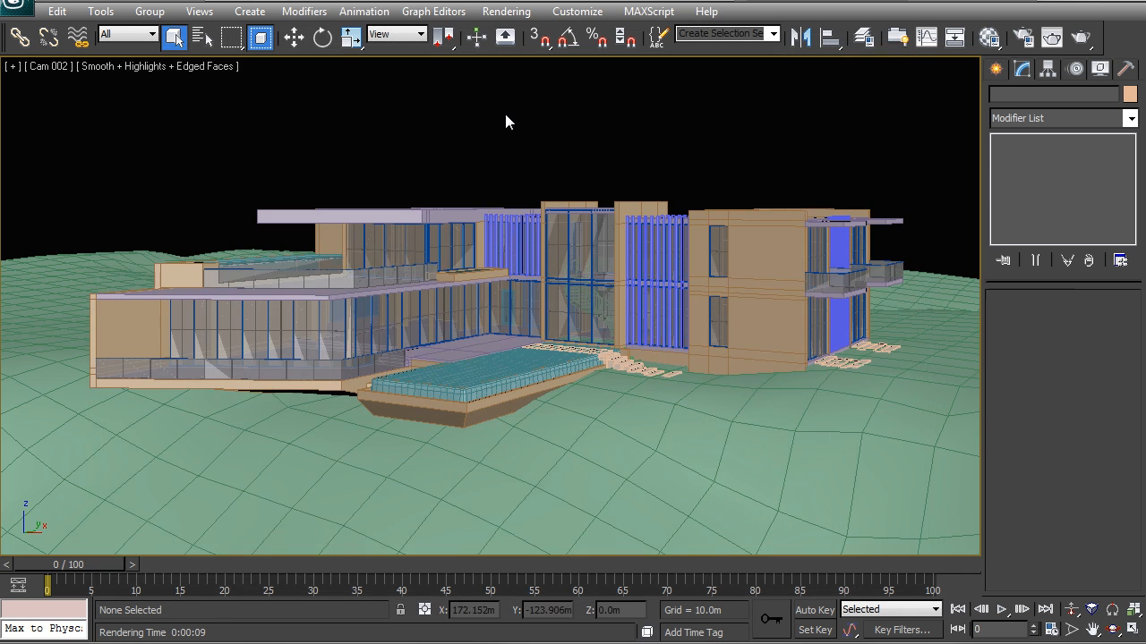
pyautogui.press('t')
pyautogui.press('z')
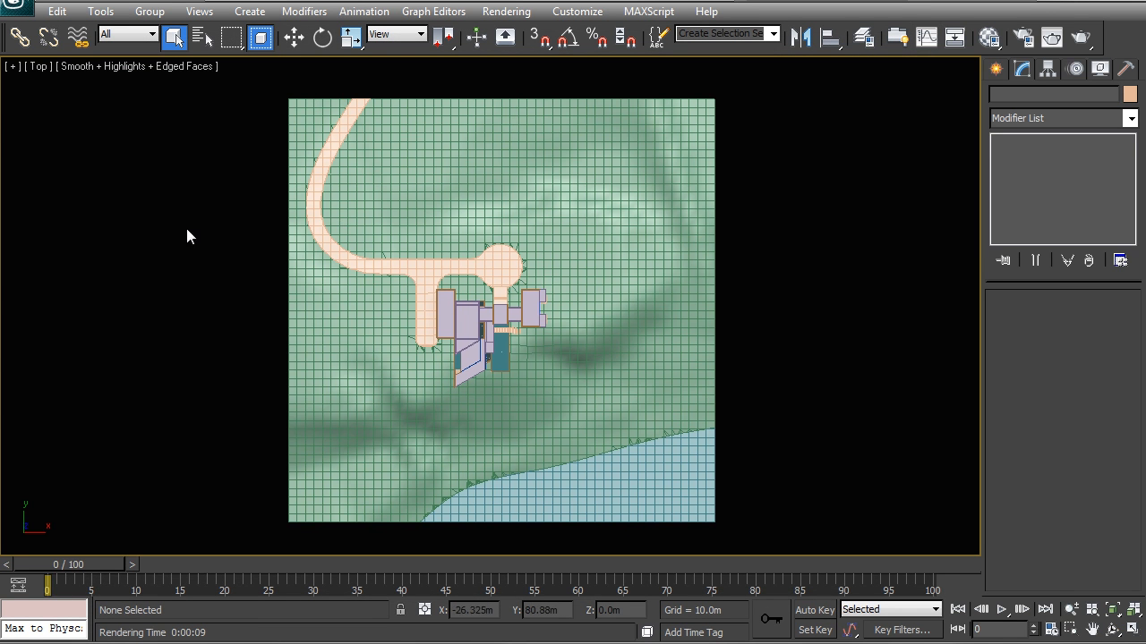
pyautogui.moveTo(241, 95); pyautogui.dragTo(607, 483)
pyautogui.click(149, 11)
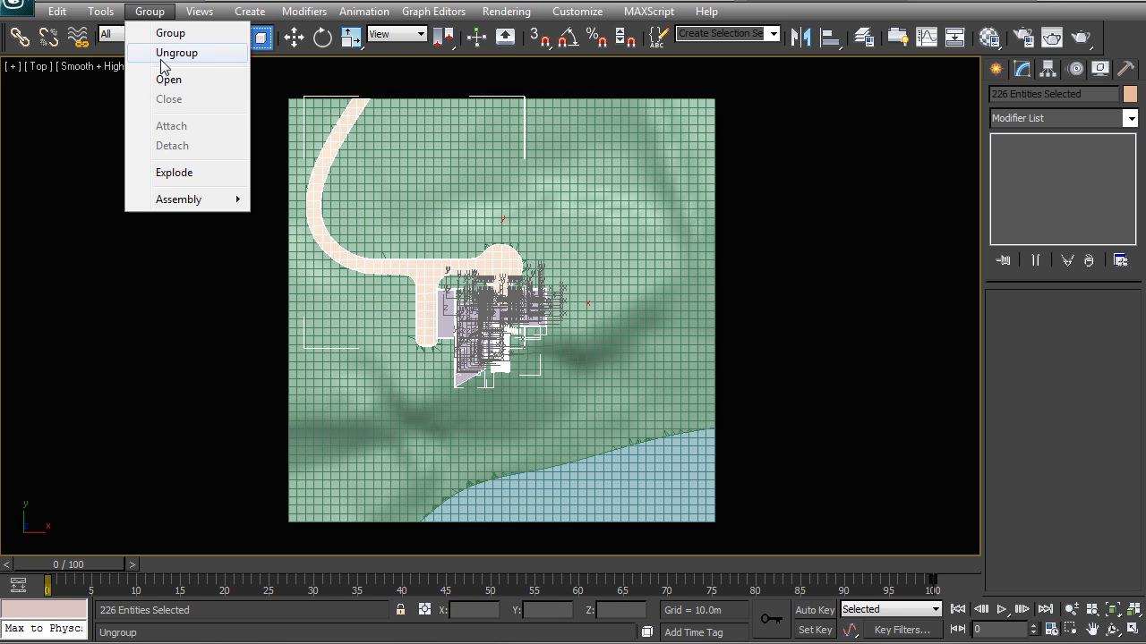
pyautogui.click(158, 79)
pyautogui.click(134, 205)
# Step: Display the top view in wireframe and examine the house's plan layout around the stair, walls and pool
pyautogui.moveTo(445, 297); pyautogui.dragTo(439, 272, button='middle')
pyautogui.scroll(3, 451, 272)
pyautogui.press('F3')
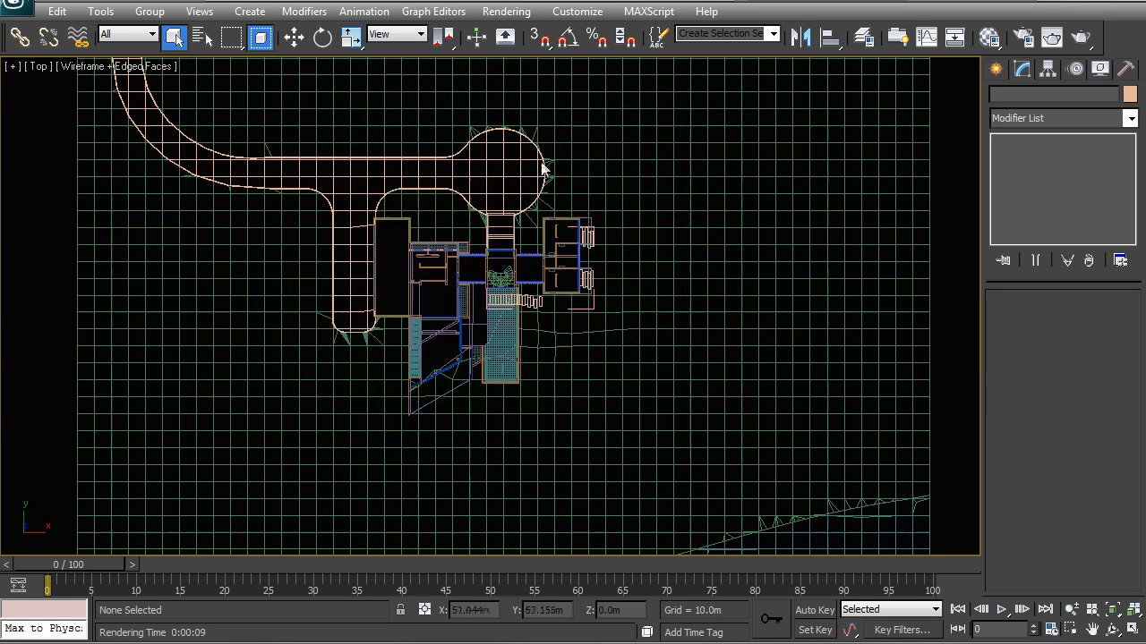
pyautogui.scroll(5, 510, 337)
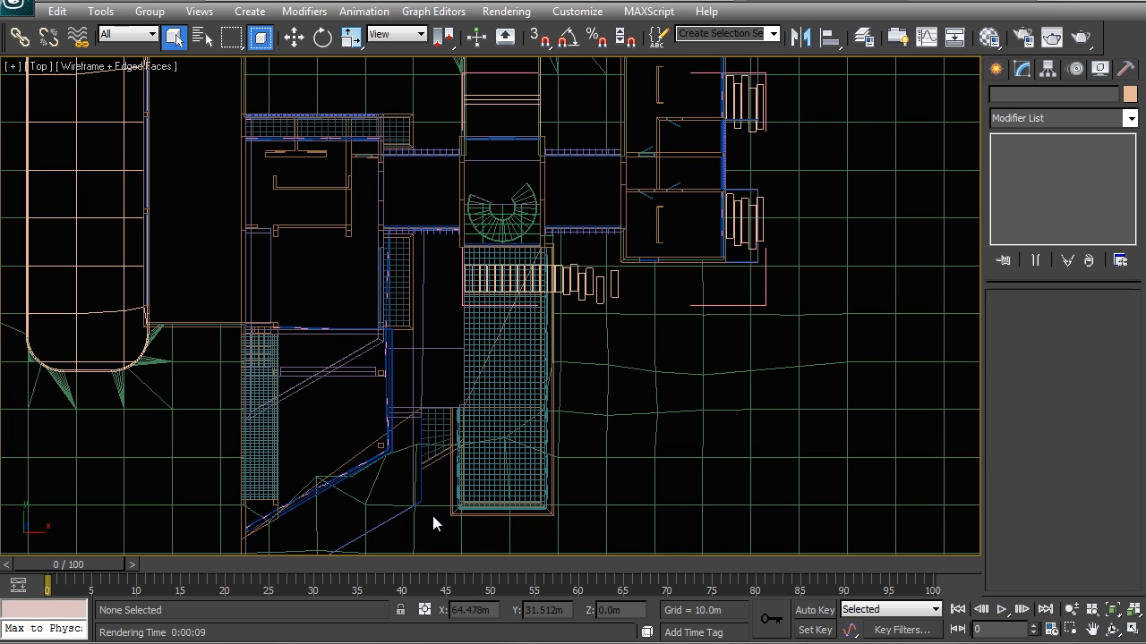
pyautogui.moveTo(433, 516); pyautogui.dragTo(430, 530, button='middle')
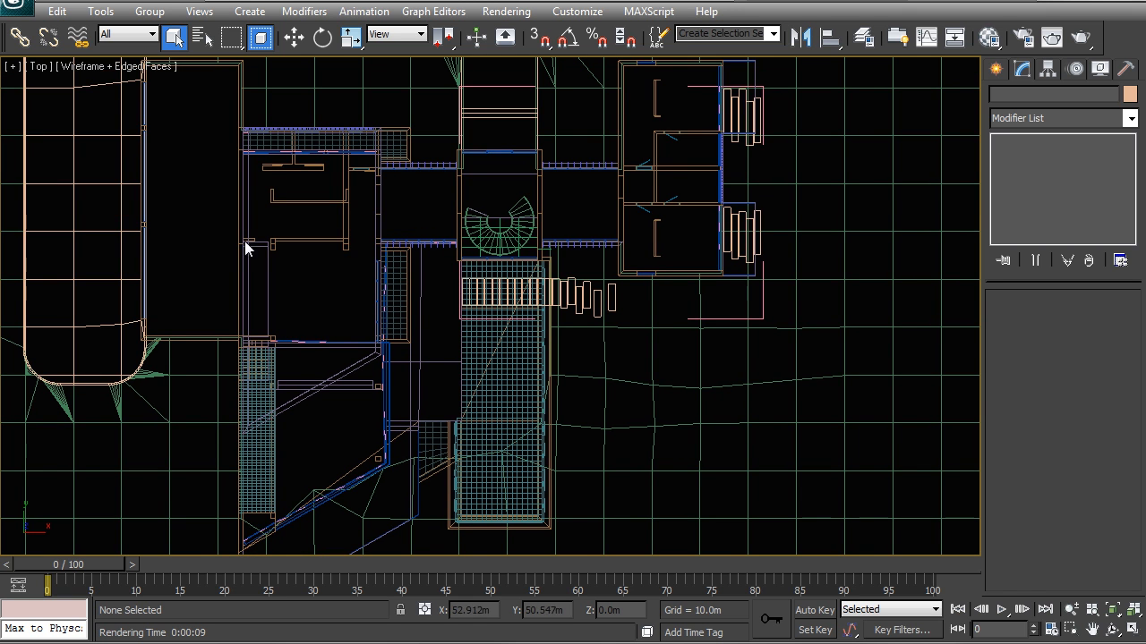
pyautogui.moveTo(343, 281); pyautogui.dragTo(374, 294, button='middle')
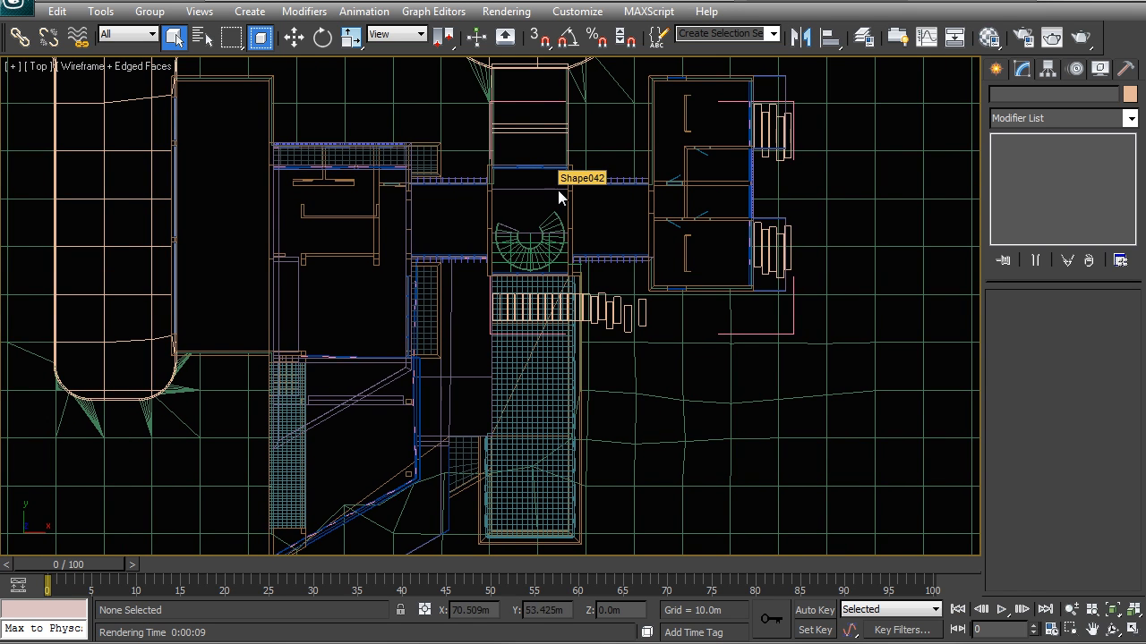
pyautogui.moveTo(245, 195); pyautogui.dragTo(298, 203, button='middle')
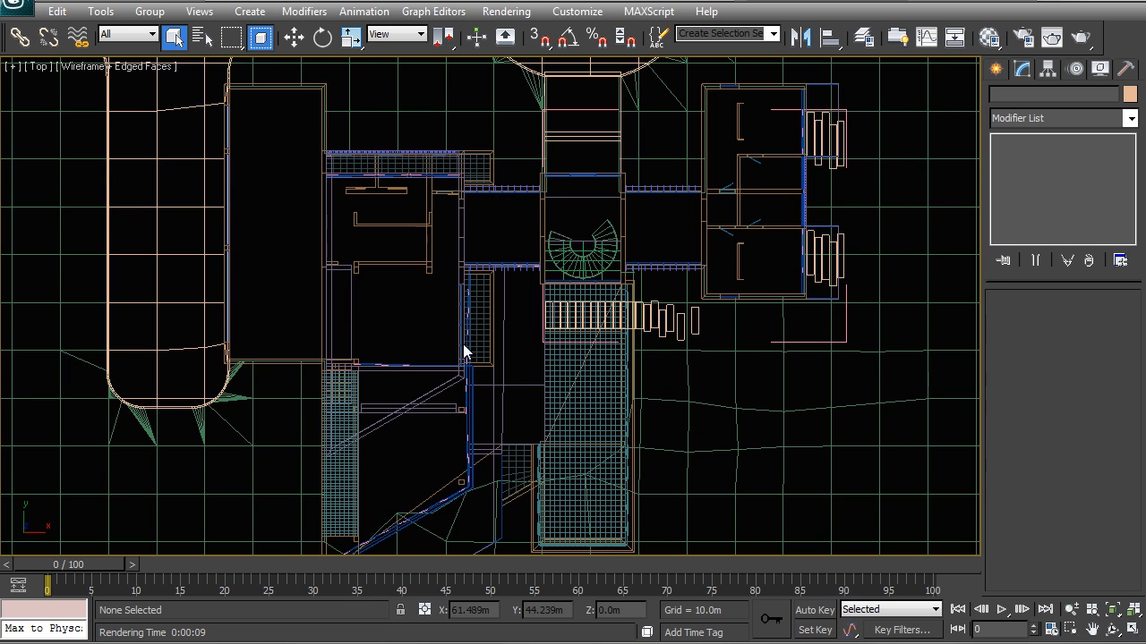
pyautogui.scroll(-8, 463, 351)
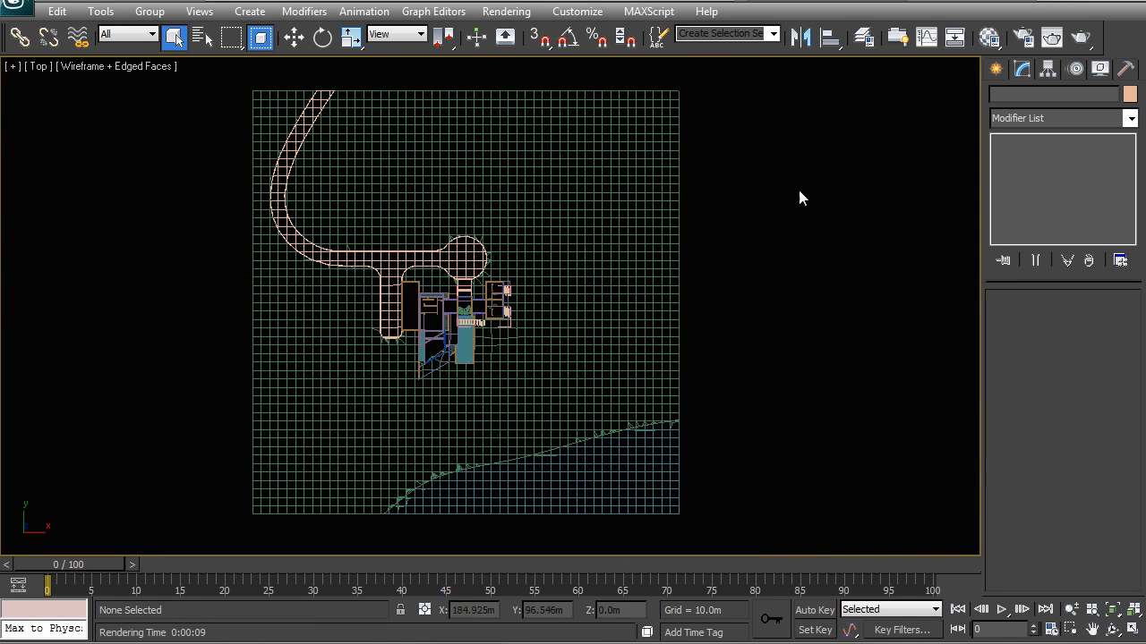
pyautogui.moveTo(801, 197); pyautogui.dragTo(785, 214, button='middle')
# Step: Assign the Override material from the Material Editor to every object in the scene, including the terrain and road
pyautogui.press('m')
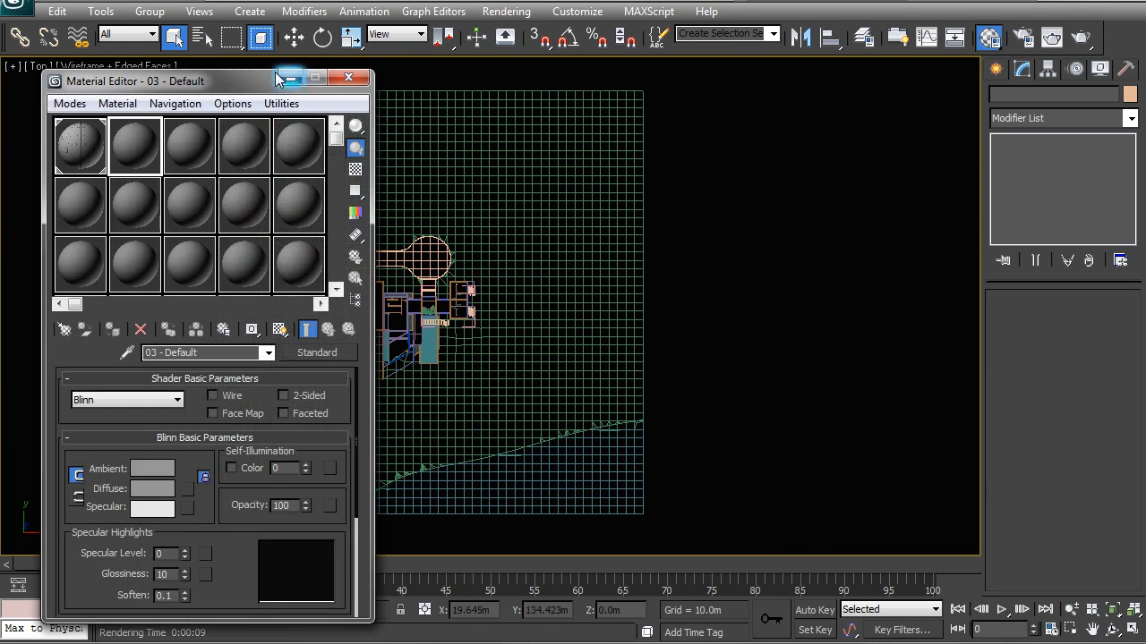
pyautogui.moveTo(278, 79); pyautogui.dragTo(975, 70)
pyautogui.click(788, 138)
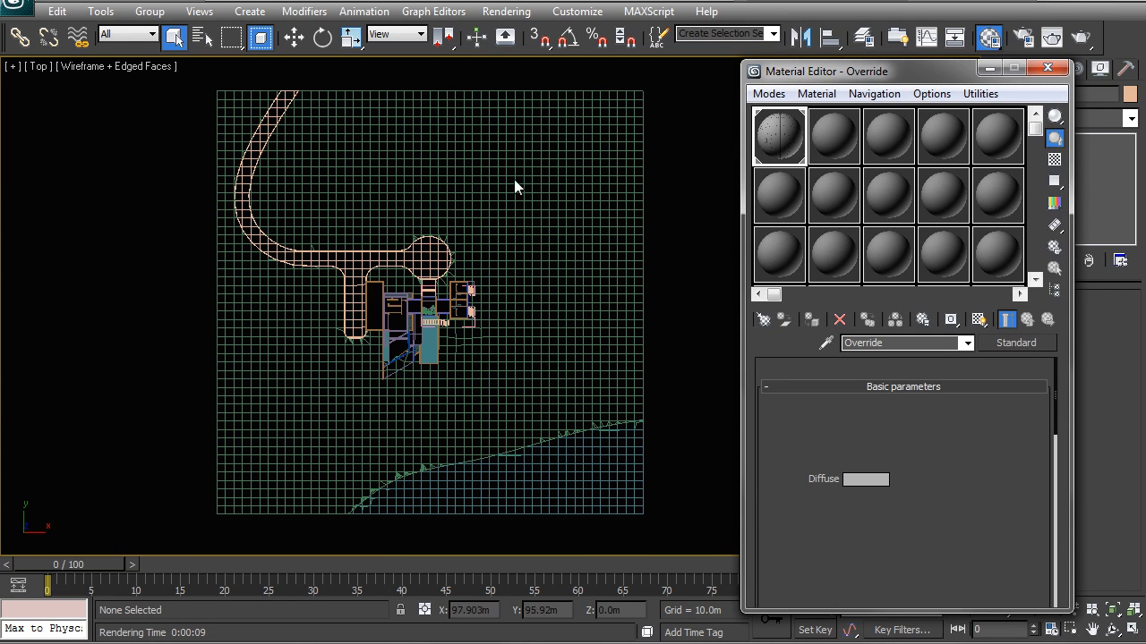
pyautogui.moveTo(194, 76); pyautogui.dragTo(631, 517)
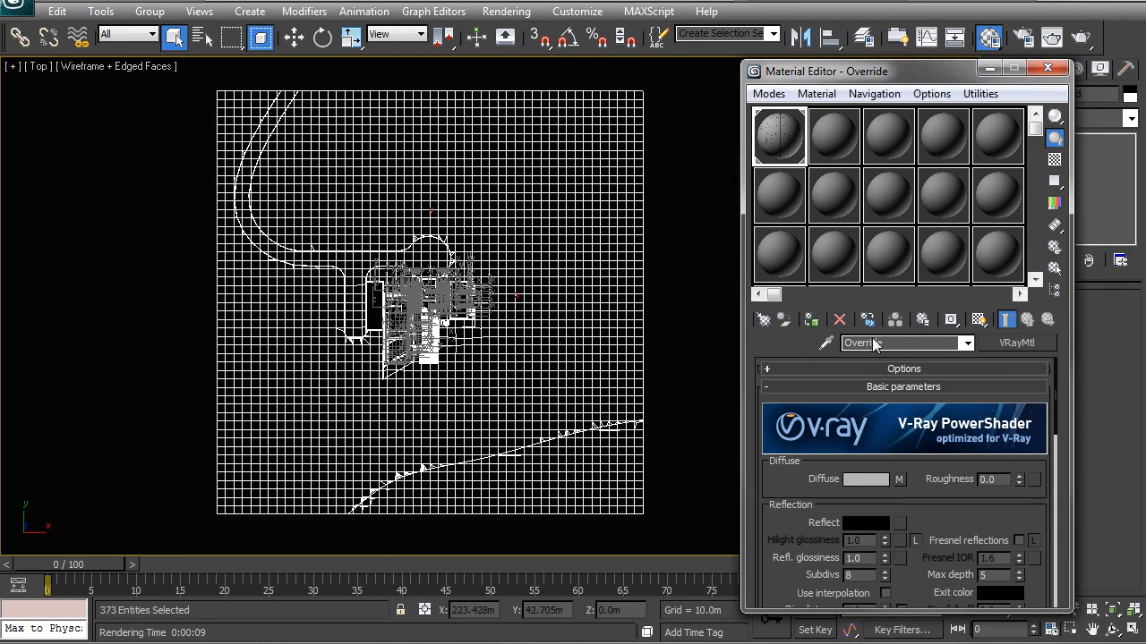
pyautogui.click(811, 320)
pyautogui.click(713, 314)
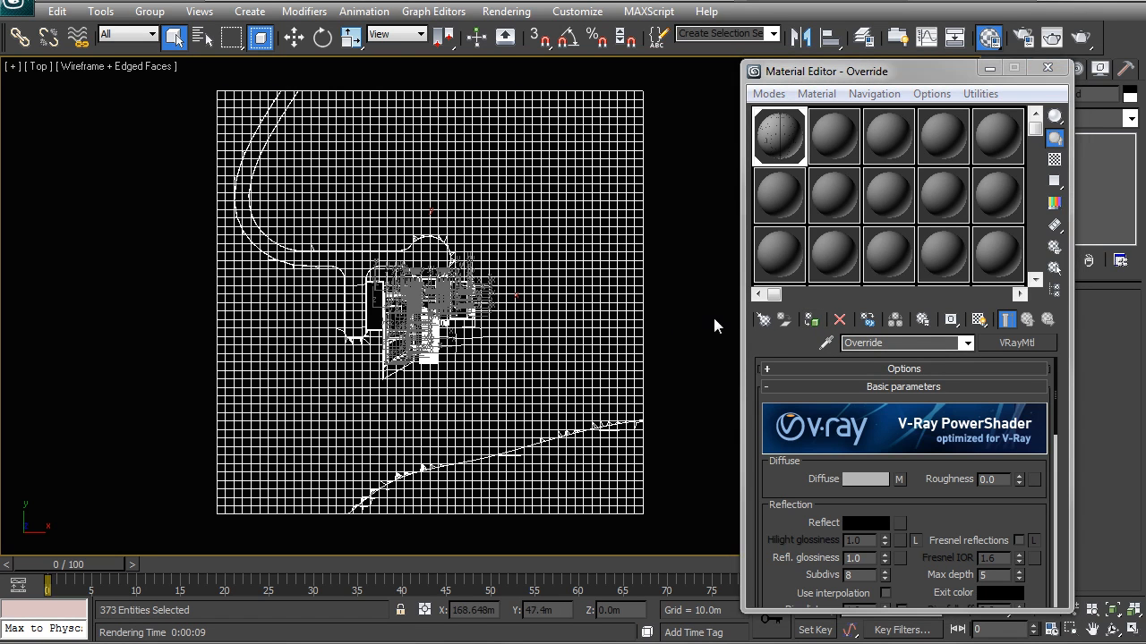
# Step: Turn the second material slot into a VRayMtl and name it Glass
pyautogui.click(828, 157)
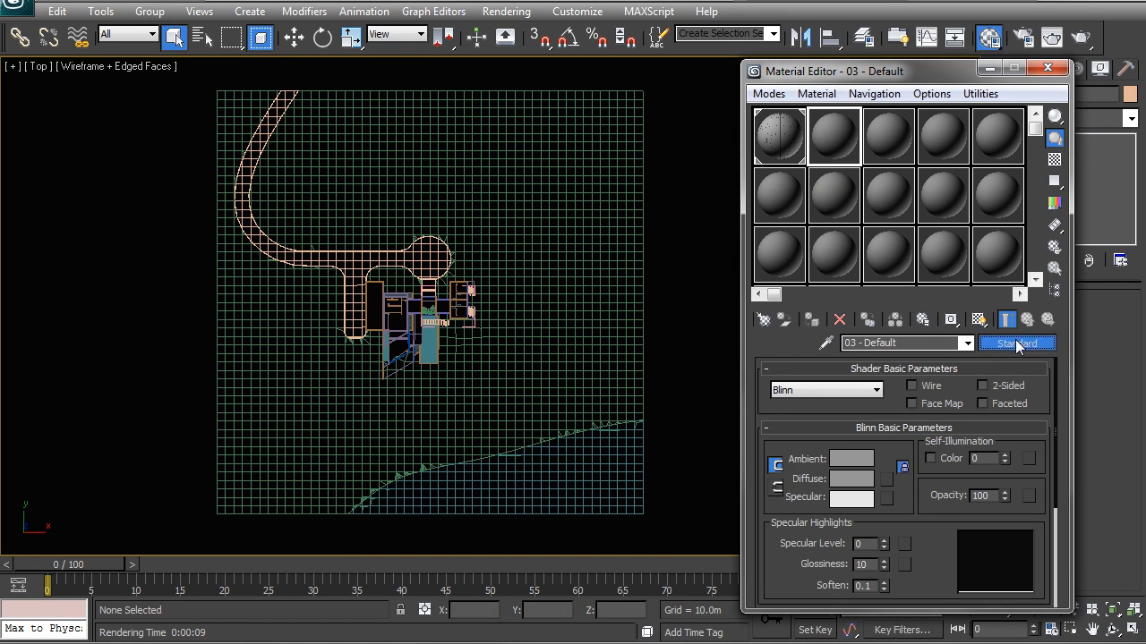
pyautogui.click(1016, 342)
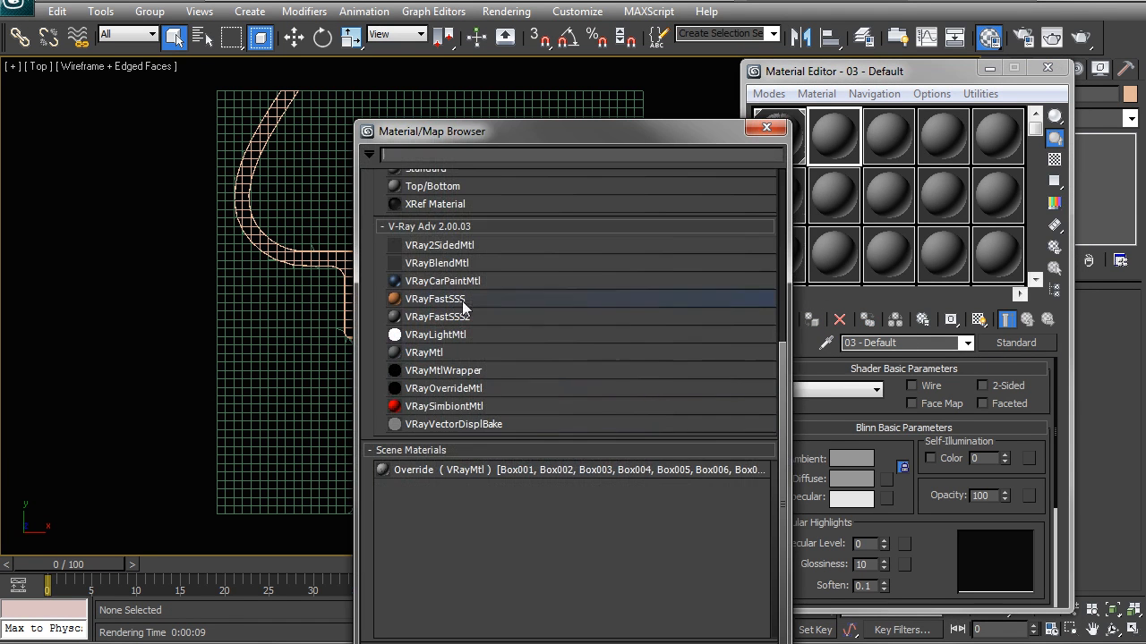
pyautogui.doubleClick(421, 353)
pyautogui.click(895, 343)
pyautogui.write('Glass')
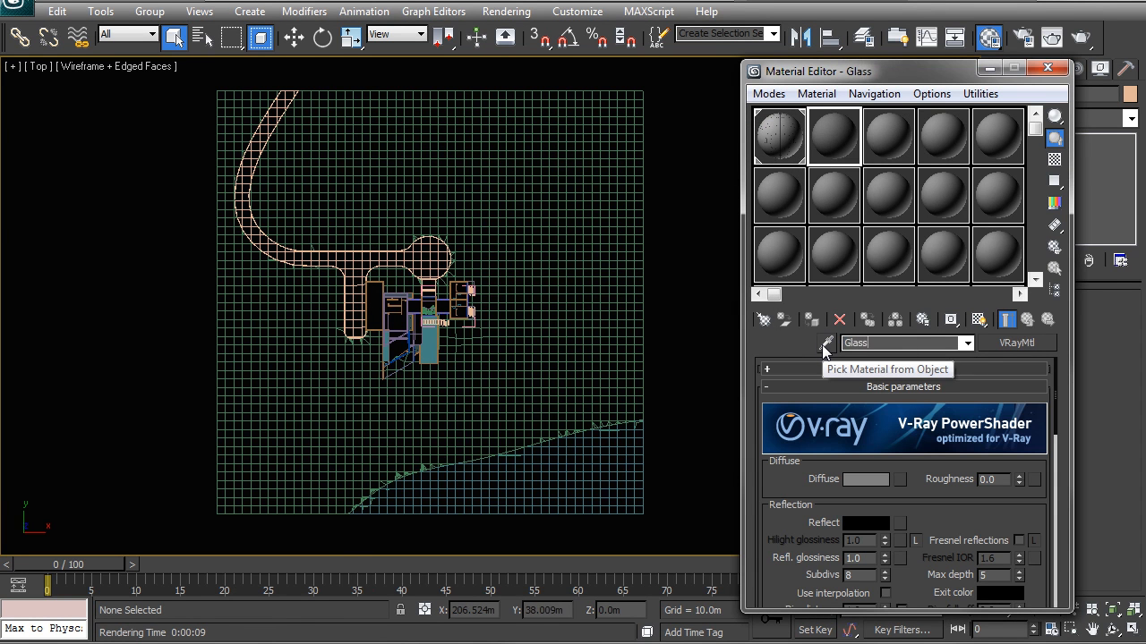
# Step: Give the Glass material a black diffuse colour and a dark grey reflection colour with value 60
pyautogui.click(870, 480)
pyautogui.moveTo(799, 159); pyautogui.dragTo(801, 278)
pyautogui.click(951, 293)
pyautogui.scroll(-3, 895, 465)
pyautogui.click(855, 391)
pyautogui.moveTo(816, 273)
pyautogui.mouseDown()
pyautogui.moveTo(816, 168)
pyautogui.moveTo(820, 179)
pyautogui.mouseUp()
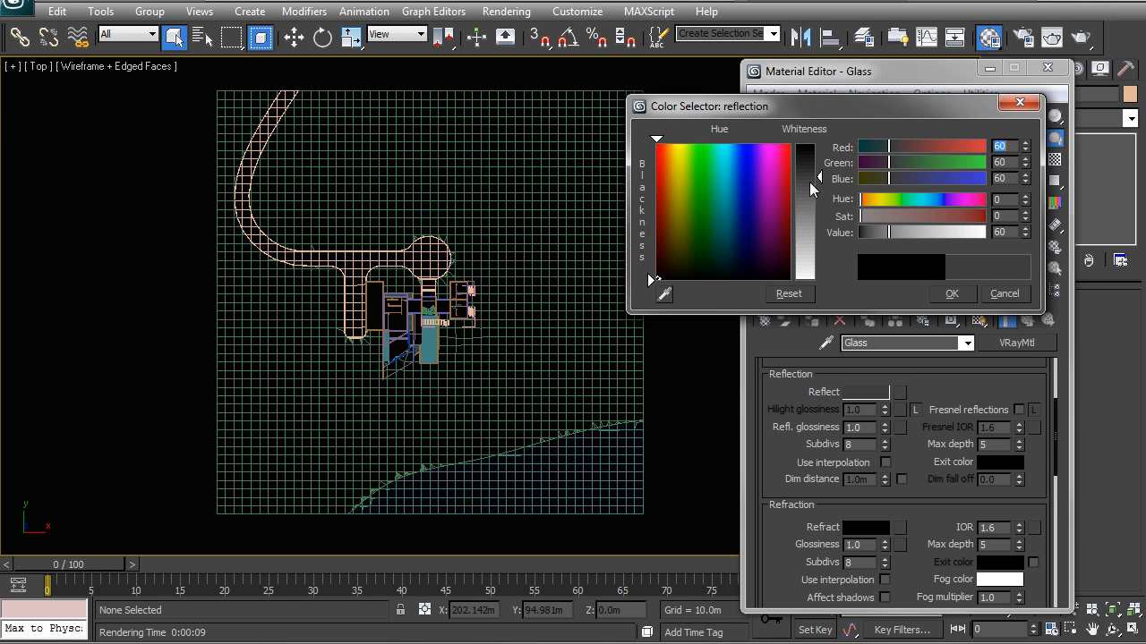
pyautogui.click(970, 294)
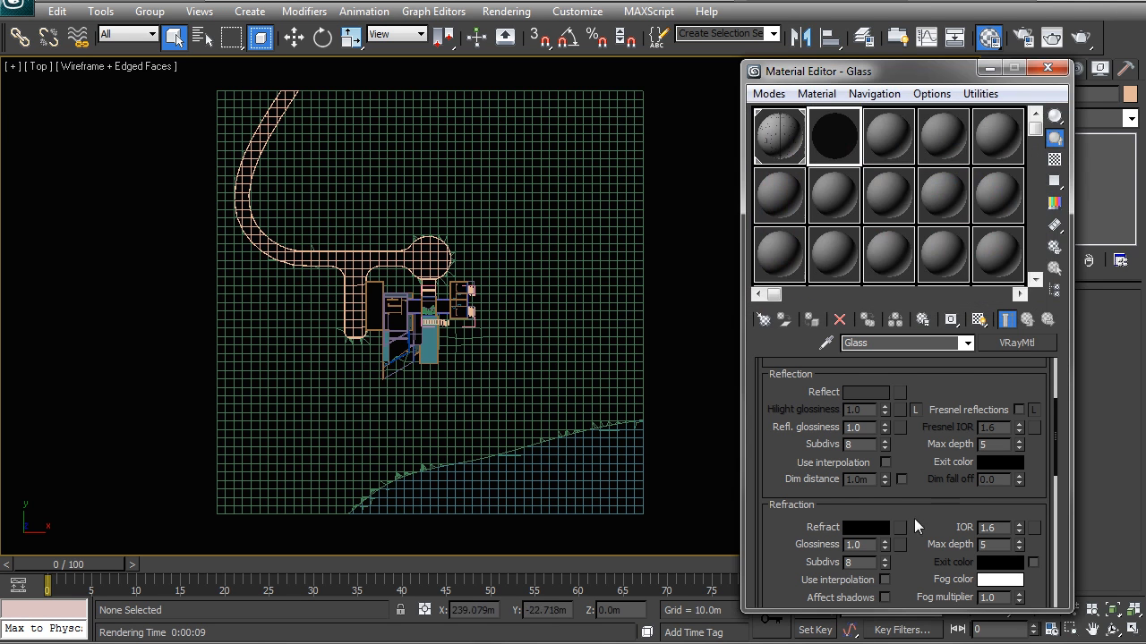
# Step: Set the Glass material's refraction colour to near-white with value 248 and show a checkered background in its preview
pyautogui.scroll(-4, 915, 524)
pyautogui.click(869, 454)
pyautogui.moveTo(778, 273); pyautogui.dragTo(808, 279)
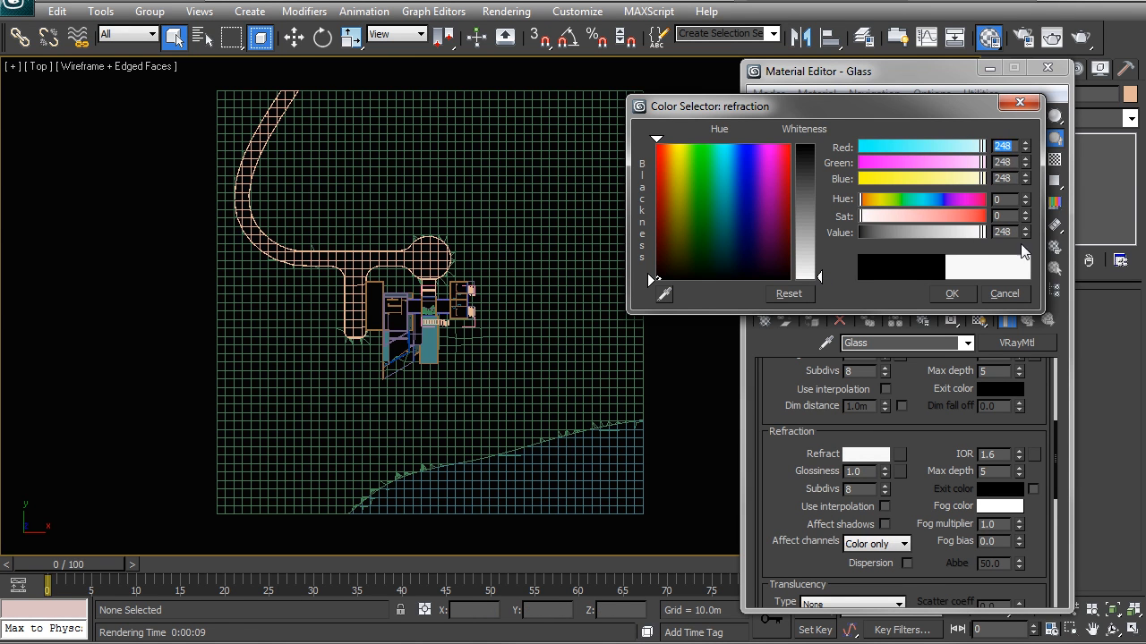
pyautogui.click(949, 296)
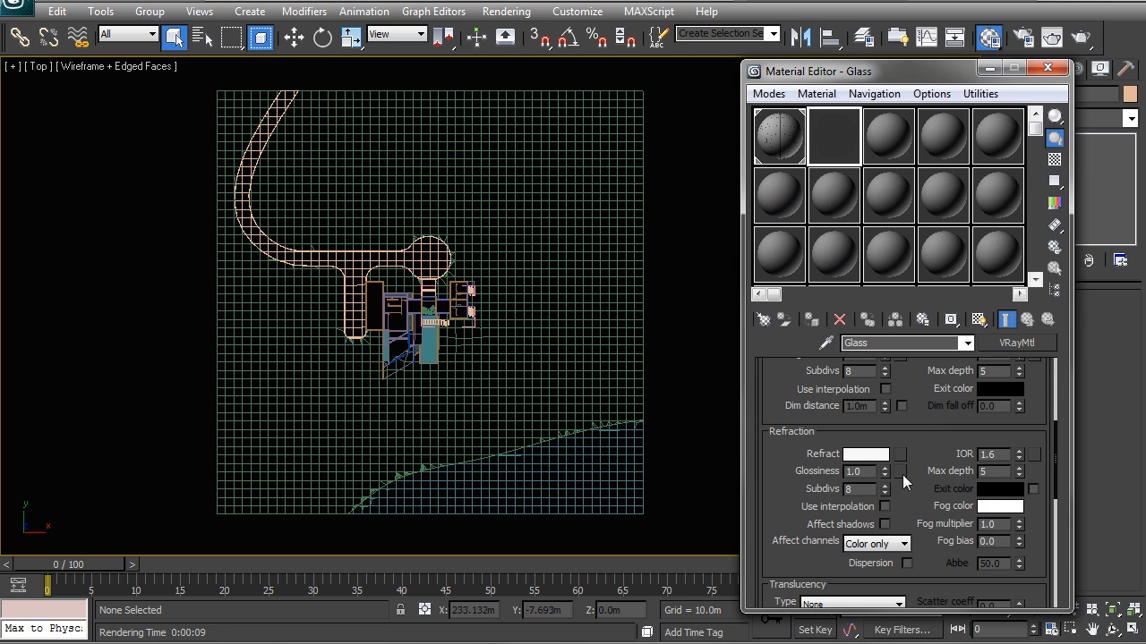
pyautogui.click(1055, 162)
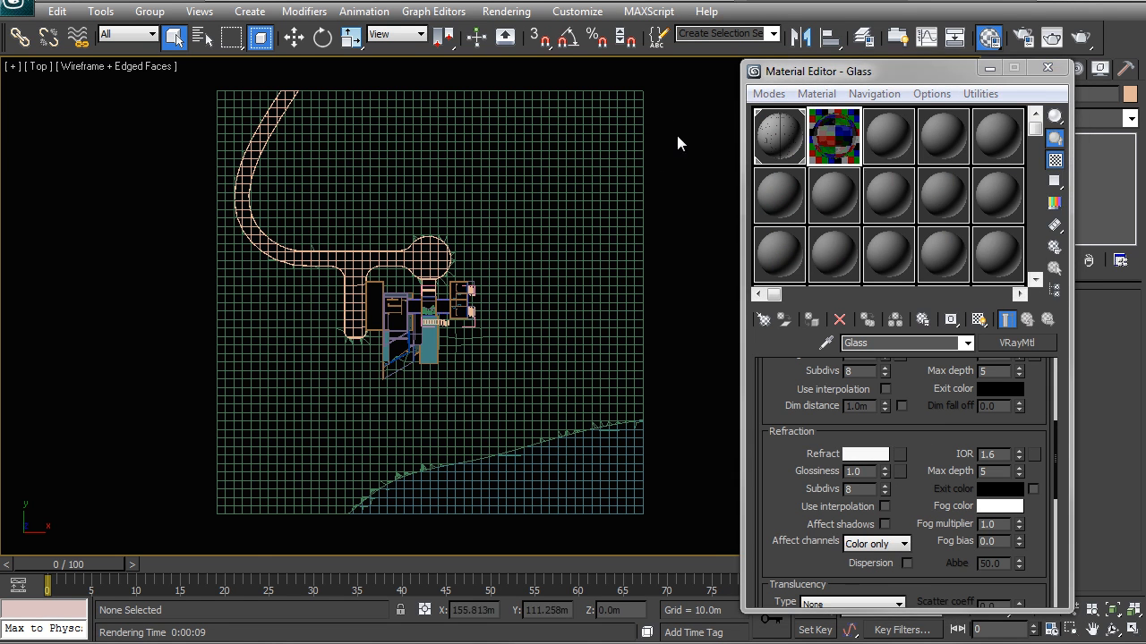
# Step: Select all objects on the 03_Glass and 04_Water layers and assign the Glass material to them
pyautogui.click(862, 39)
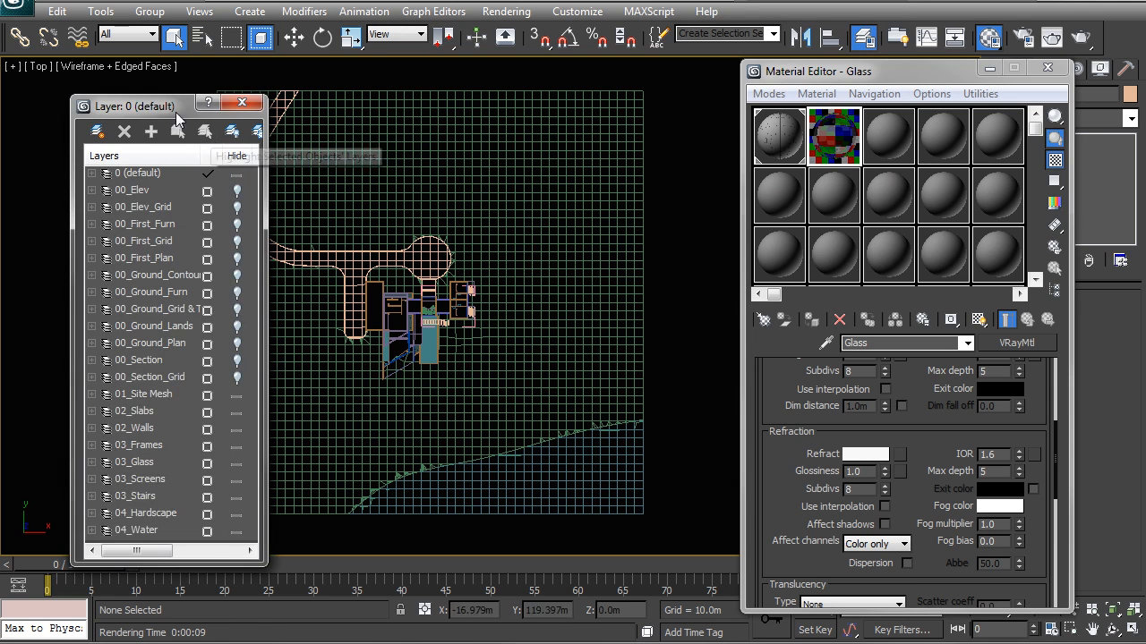
pyautogui.moveTo(152, 92); pyautogui.dragTo(126, 82)
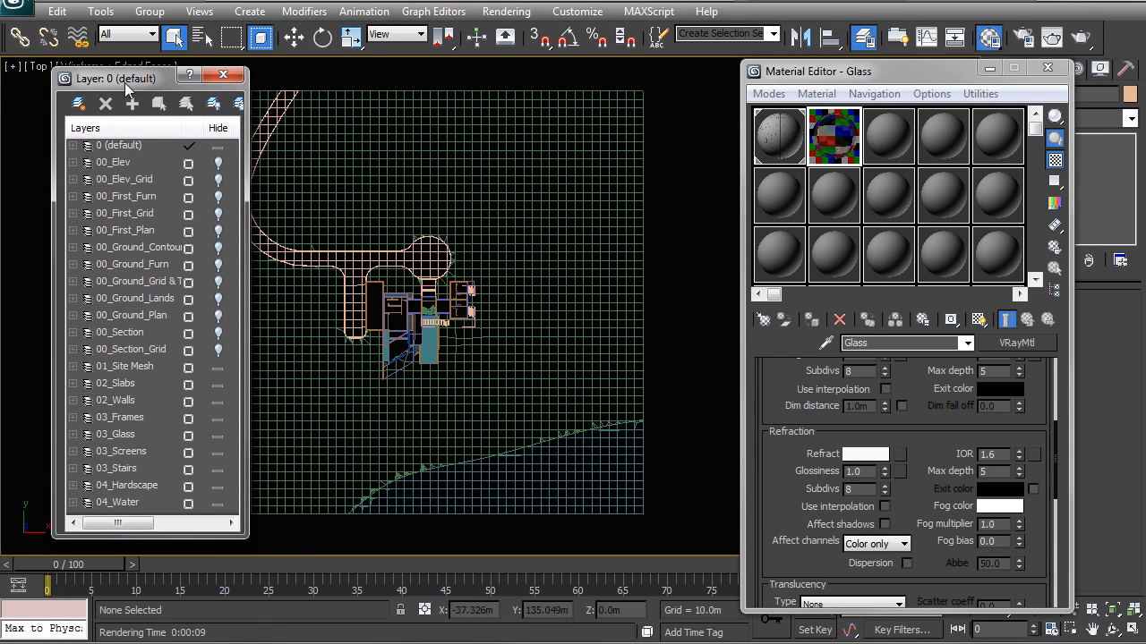
pyautogui.click(130, 434)
pyautogui.keyDown('ctrl'); pyautogui.click(128, 503); pyautogui.keyUp('ctrl')
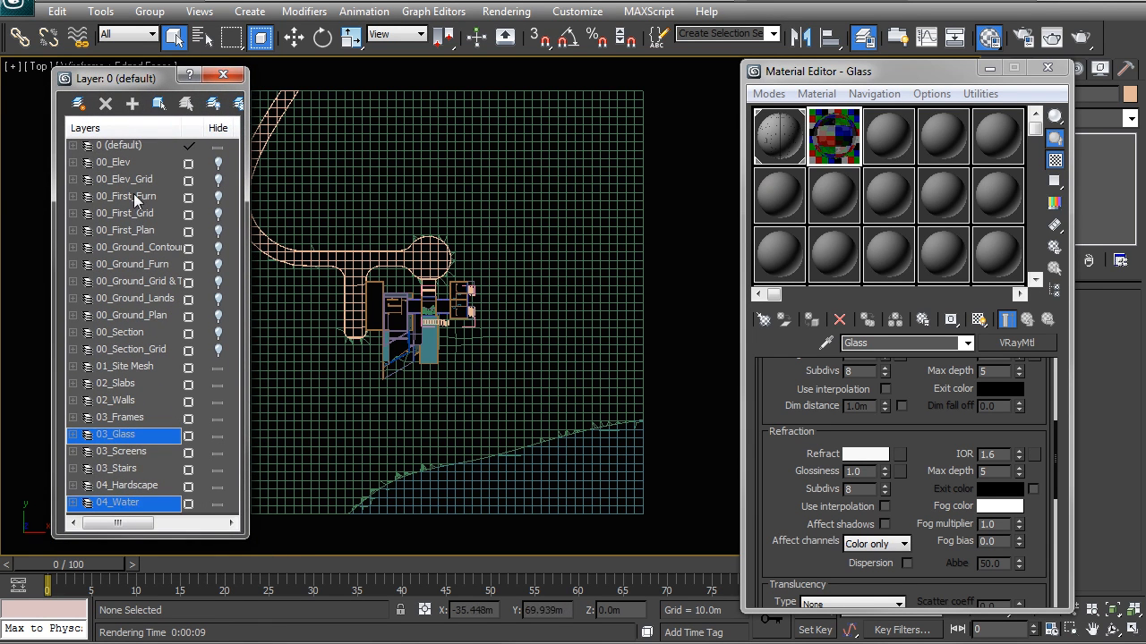
pyautogui.click(161, 106)
pyautogui.click(828, 136)
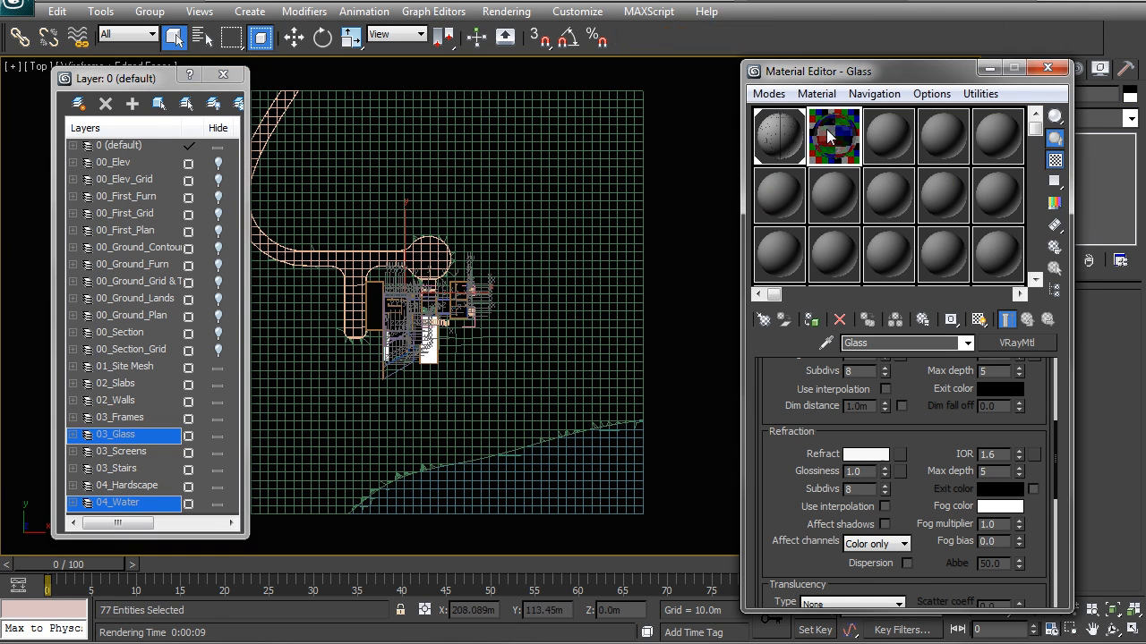
pyautogui.click(812, 322)
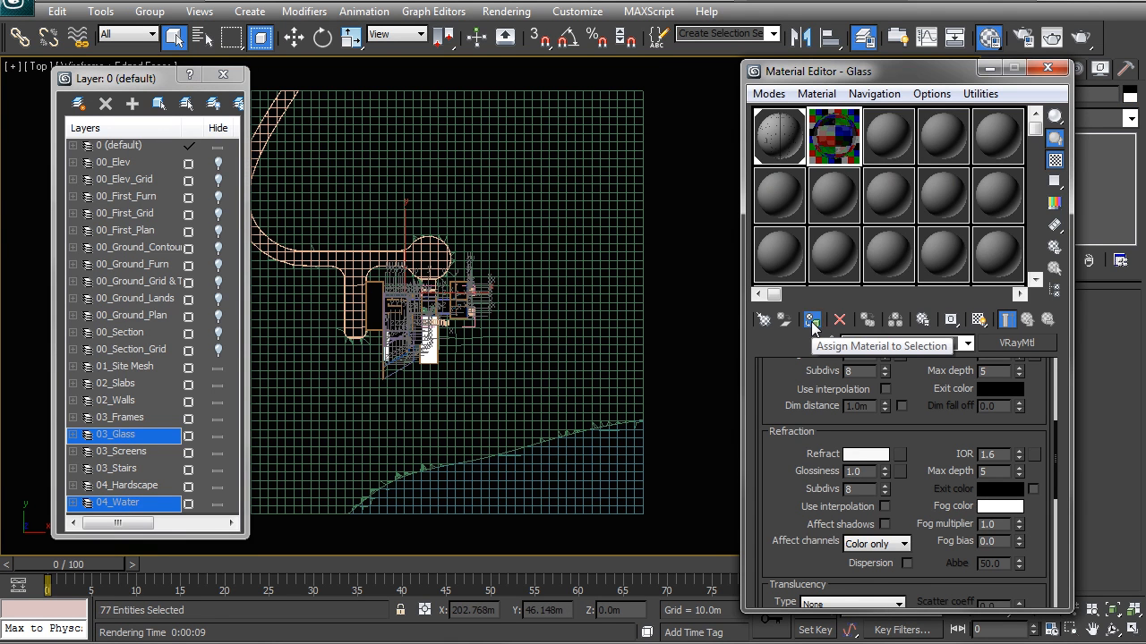
pyautogui.click(685, 333)
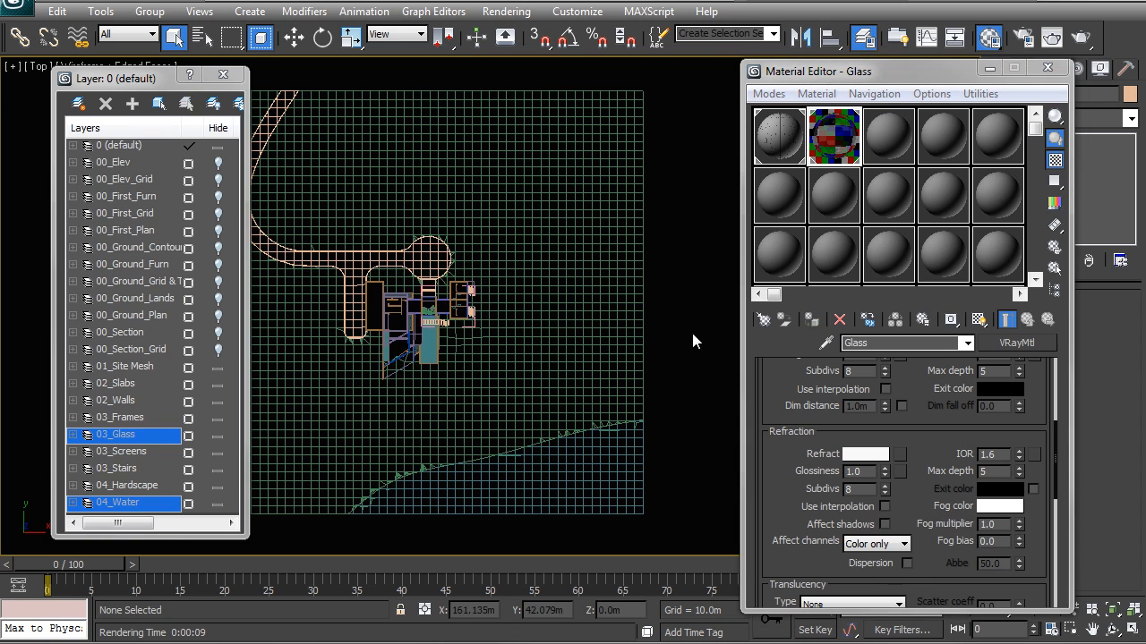
pyautogui.click(223, 75)
# Step: Select the house and road objects and close their open groups again
pyautogui.moveTo(218, 174); pyautogui.dragTo(518, 420)
pyautogui.click(146, 15)
pyautogui.click(167, 98)
pyautogui.click(152, 243)
# Step: Switch the viewport to Cam 002 and render the view with the Glass material applied
pyautogui.press('h')
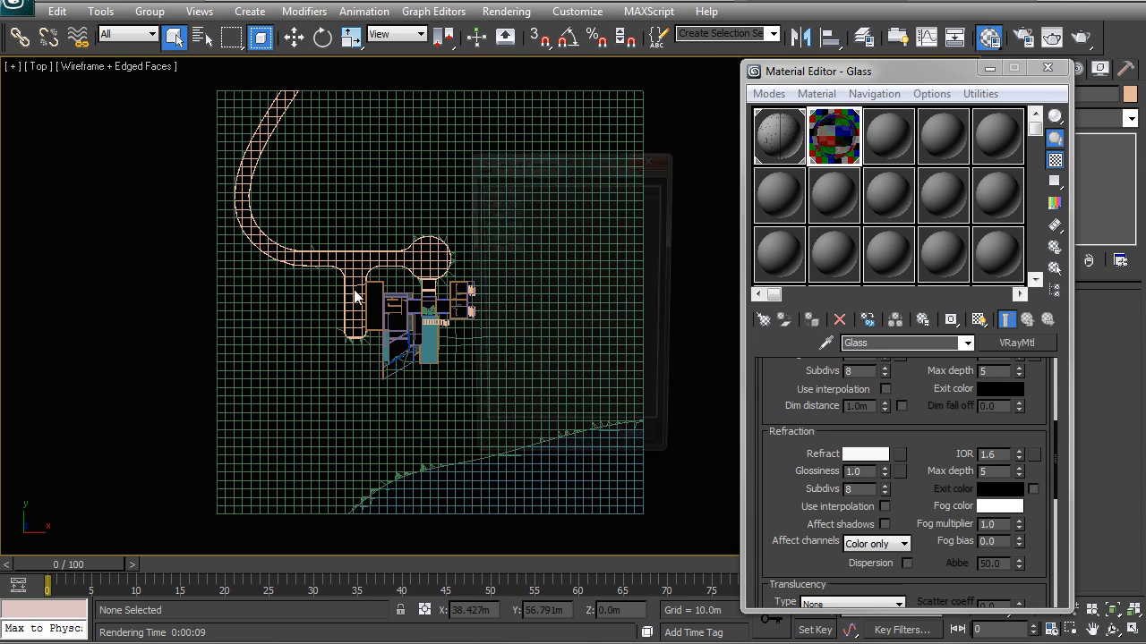
pyautogui.doubleClick(507, 204)
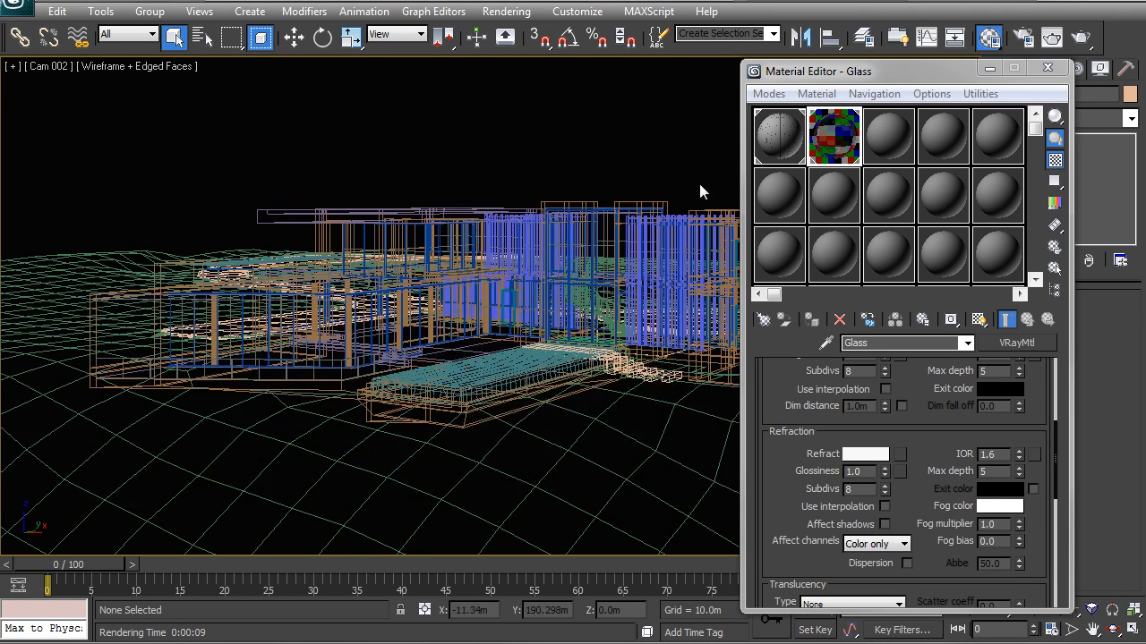
pyautogui.moveTo(920, 75); pyautogui.dragTo(816, 73)
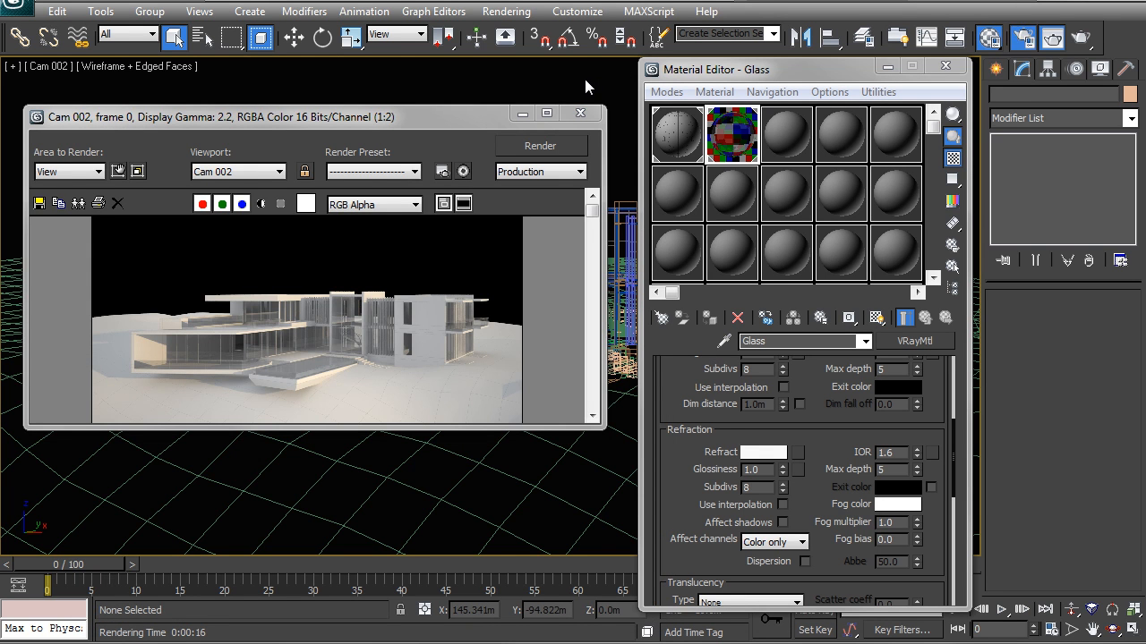
# Step: Open the render setup, collapse the Global switches, Image sampler and Adaptive DMC sections, and enlarge the rendered frame window
pyautogui.press('F10')
pyautogui.moveTo(345, 77); pyautogui.dragTo(806, 45)
pyautogui.click(708, 158)
pyautogui.click(721, 175)
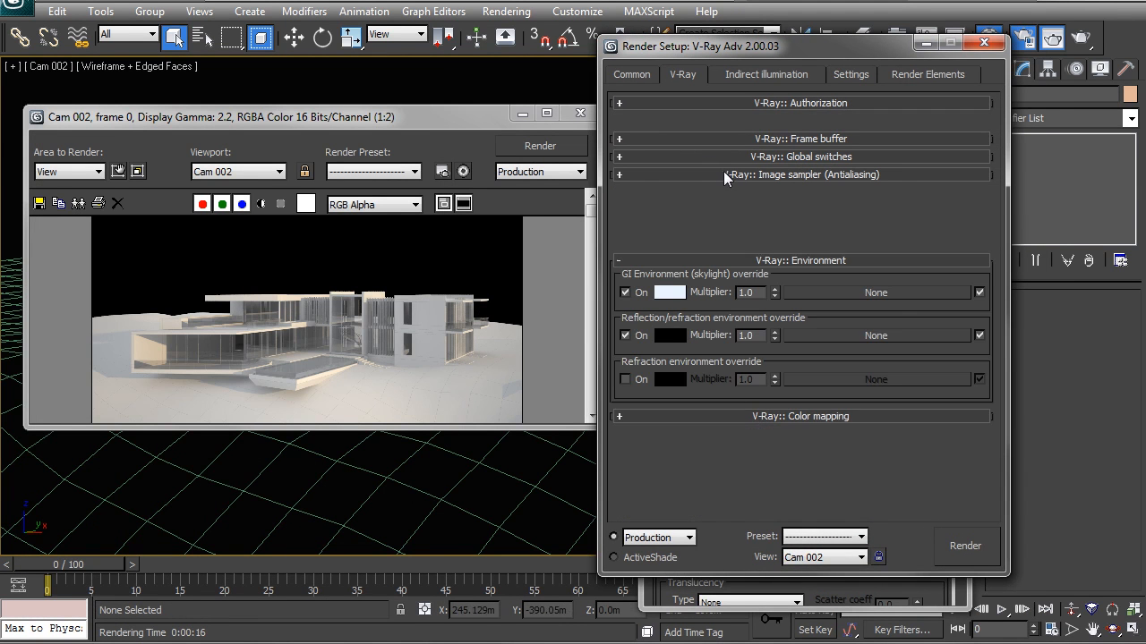
pyautogui.click(740, 192)
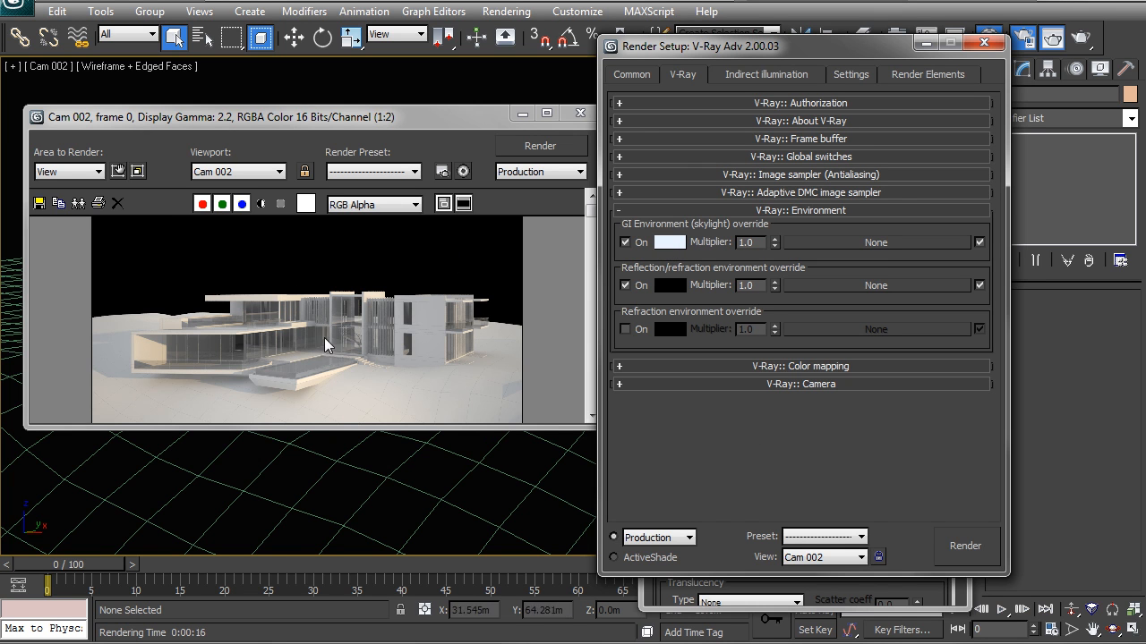
pyautogui.moveTo(315, 429); pyautogui.dragTo(315, 482)
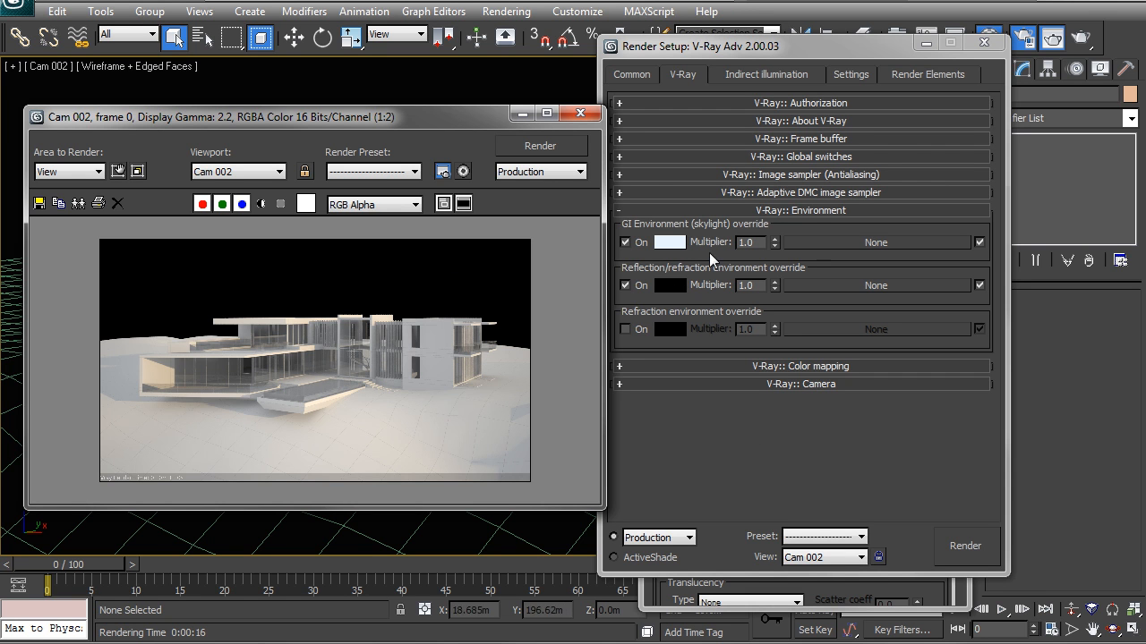
# Step: Set the GI environment (skylight) override colour to a dark blue, about RGB 29, 37, 55
pyautogui.click(668, 244)
pyautogui.moveTo(739, 245); pyautogui.dragTo(734, 230)
pyautogui.moveTo(810, 253); pyautogui.dragTo(806, 185)
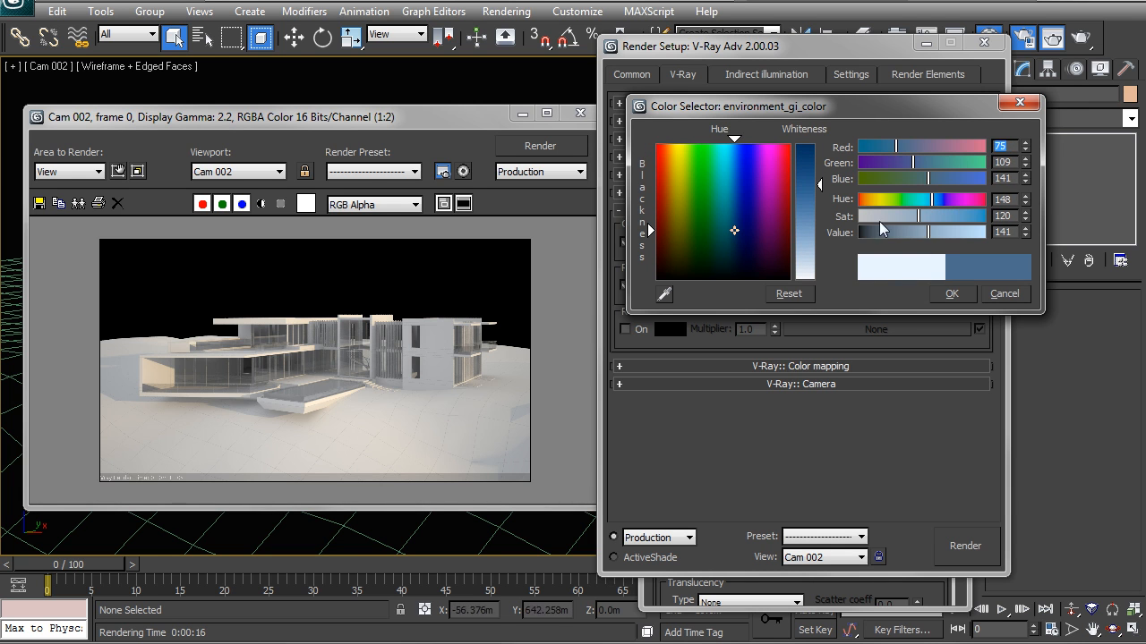
pyautogui.moveTo(928, 233); pyautogui.dragTo(886, 231)
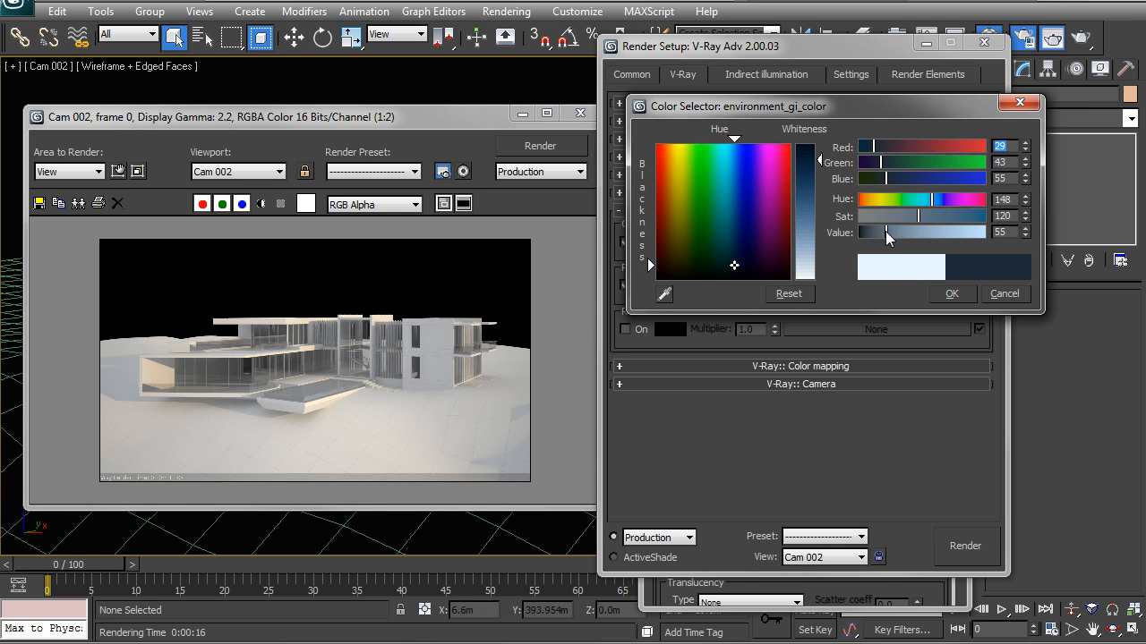
pyautogui.moveTo(748, 256); pyautogui.dragTo(740, 259)
pyautogui.moveTo(935, 217); pyautogui.dragTo(885, 232)
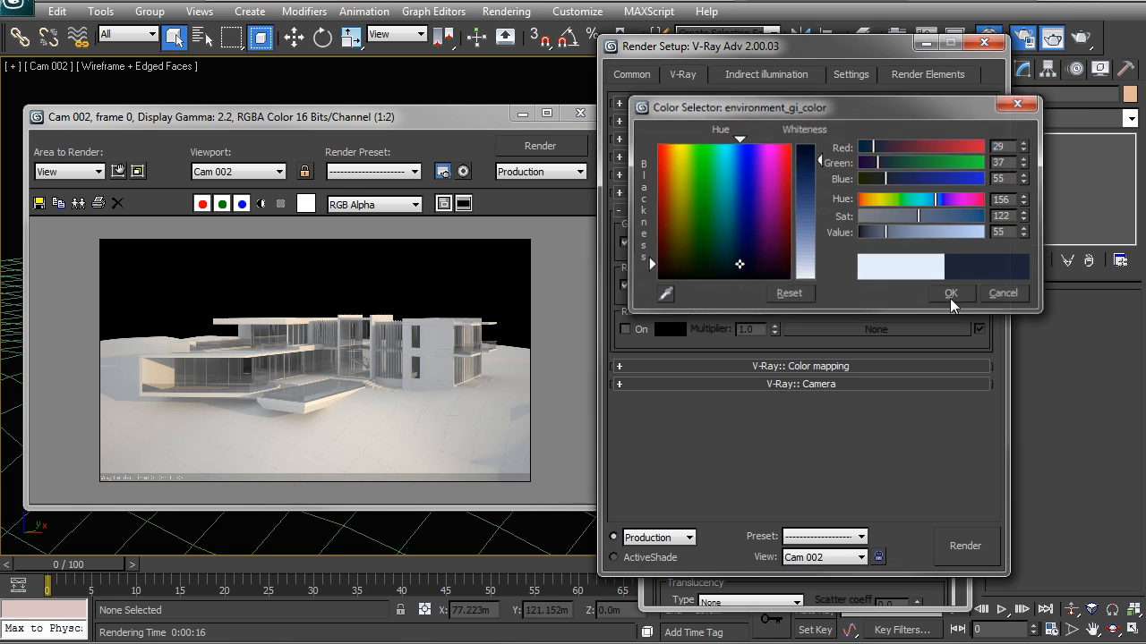
pyautogui.click(950, 295)
# Step: Copy the skylight override colour to the reflection/refraction environment override
pyautogui.moveTo(397, 121); pyautogui.dragTo(396, 101)
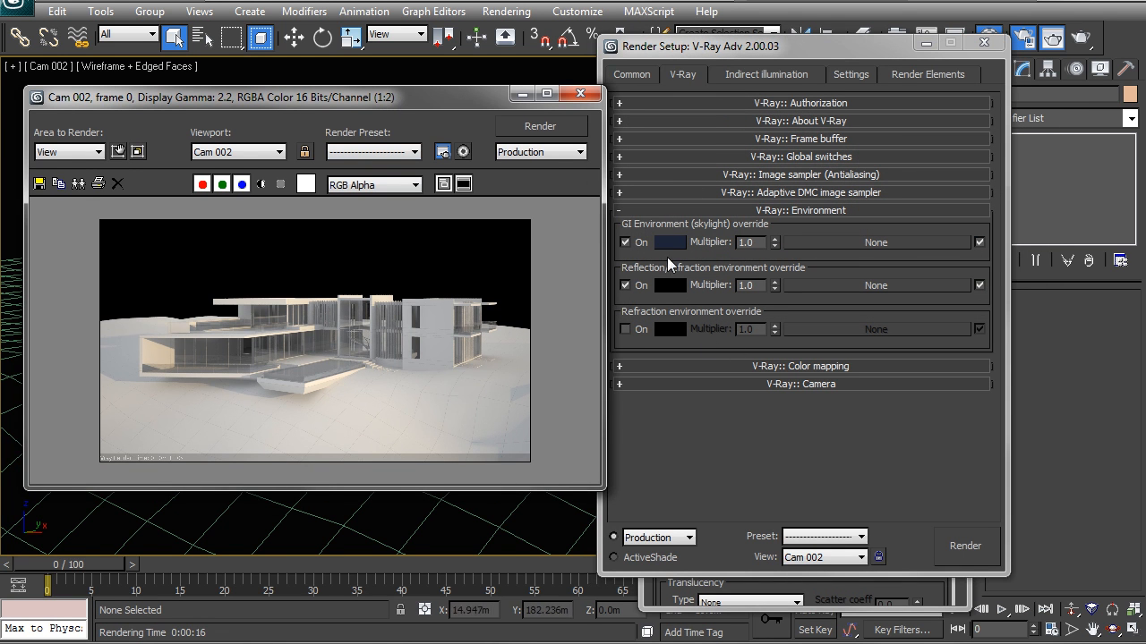
pyautogui.moveTo(670, 242); pyautogui.dragTo(671, 284)
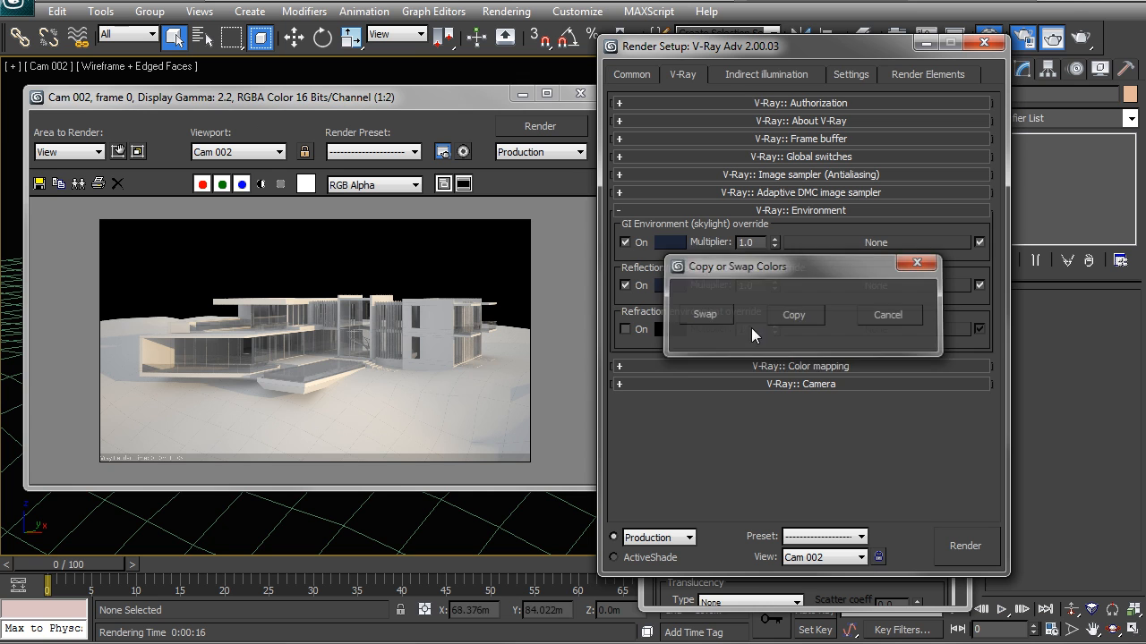
pyautogui.click(787, 315)
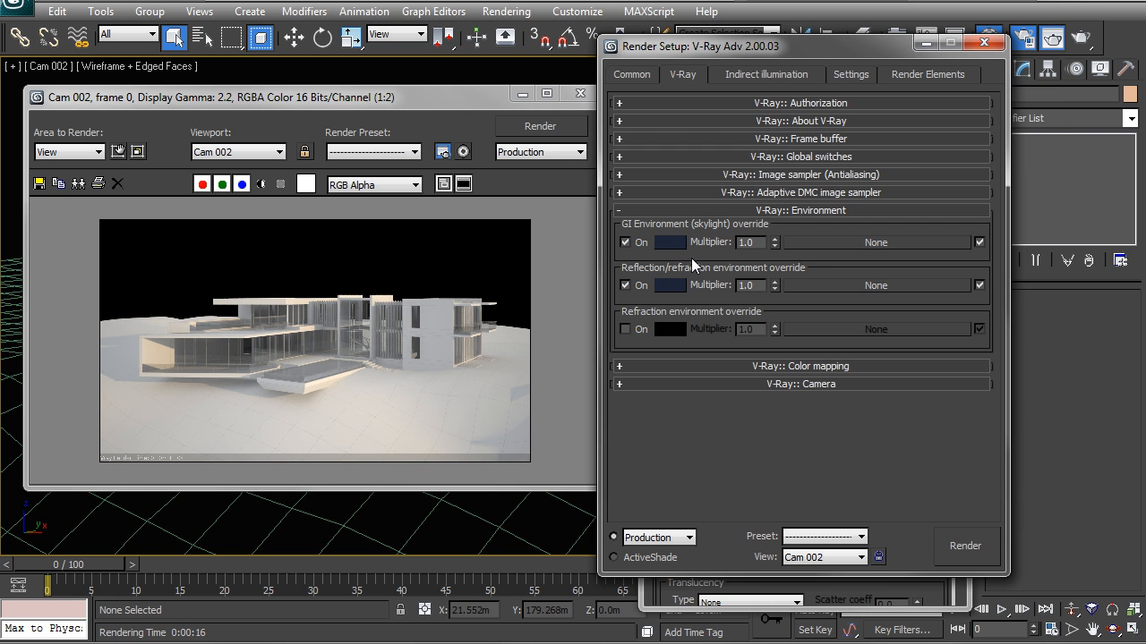
# Step: Reduce the saturation of the GI environment (skylight) colour to a greyer dark blue
pyautogui.click(672, 241)
pyautogui.moveTo(910, 221); pyautogui.dragTo(890, 212)
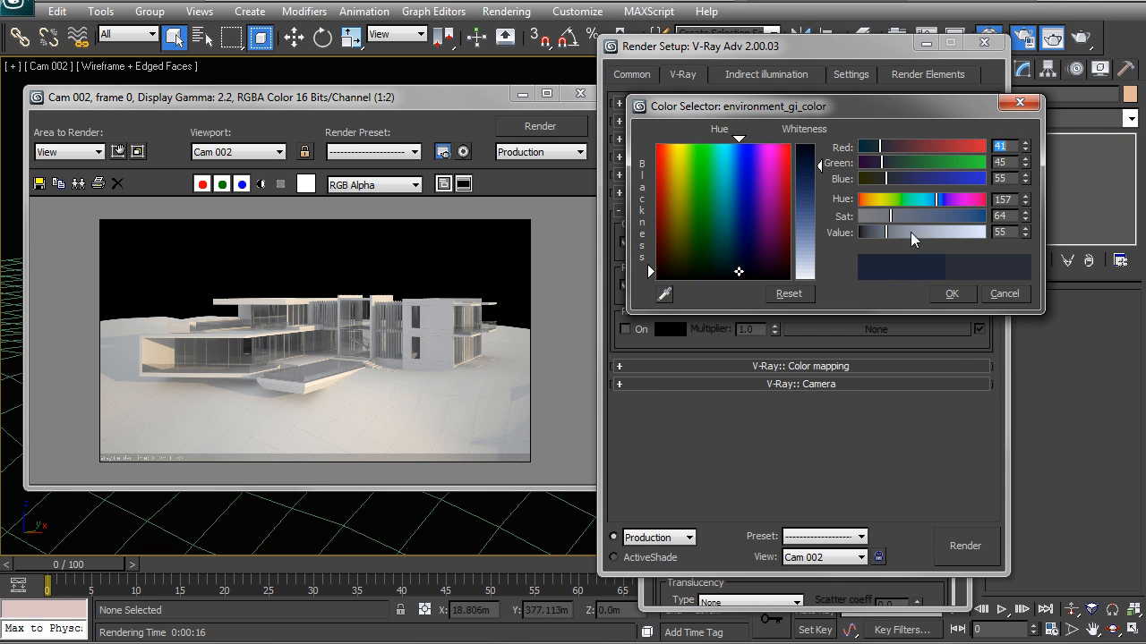
pyautogui.click(897, 214)
pyautogui.click(941, 291)
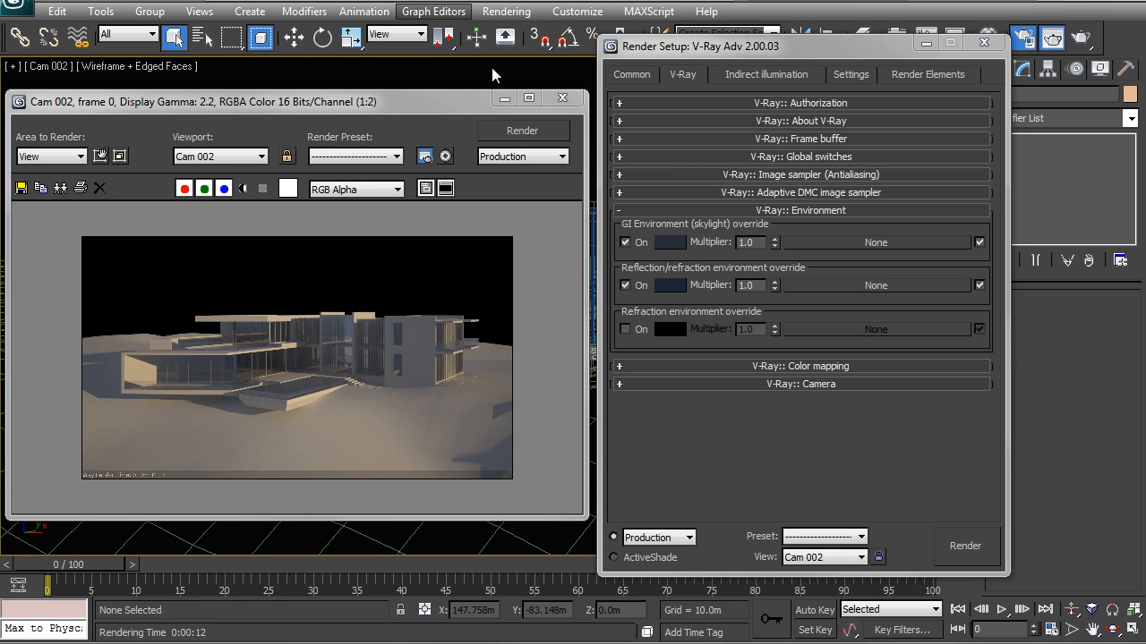
# Step: Load a VRaySky map into the third sample slot of the Material Editor and name it Vray Sky 1
pyautogui.press('m')
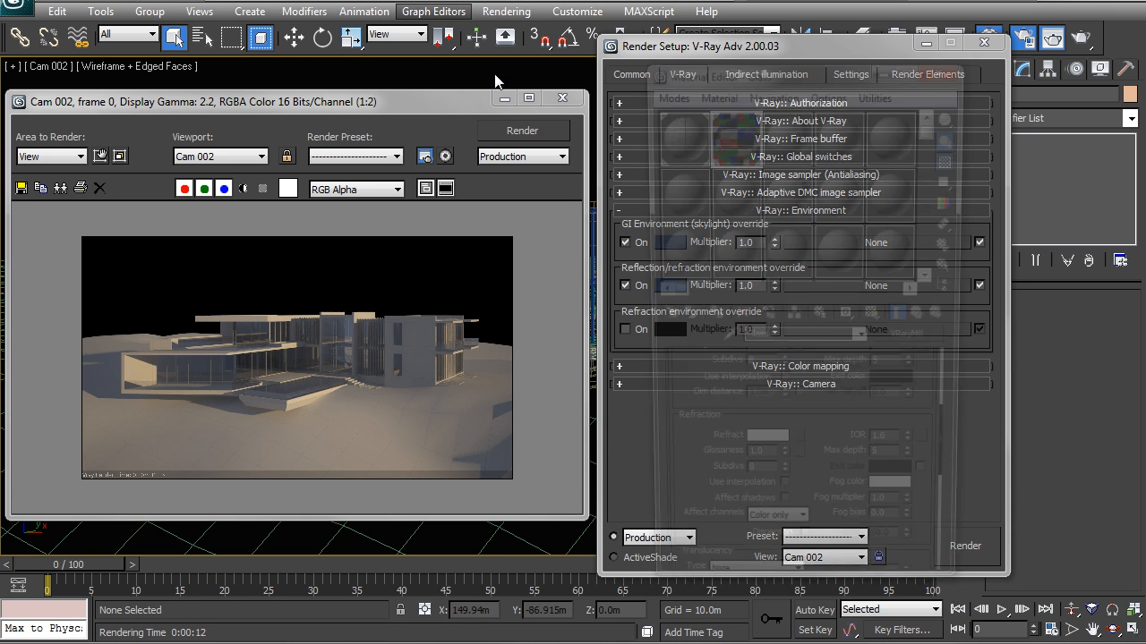
pyautogui.moveTo(550, 71); pyautogui.dragTo(544, 71)
pyautogui.click(562, 134)
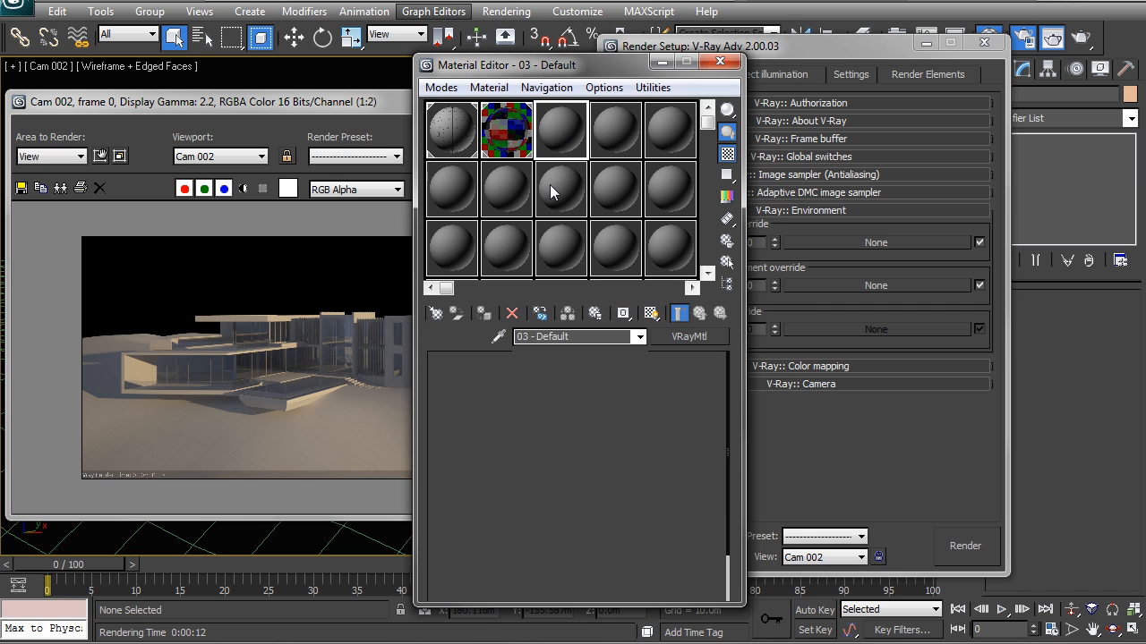
pyautogui.click(435, 314)
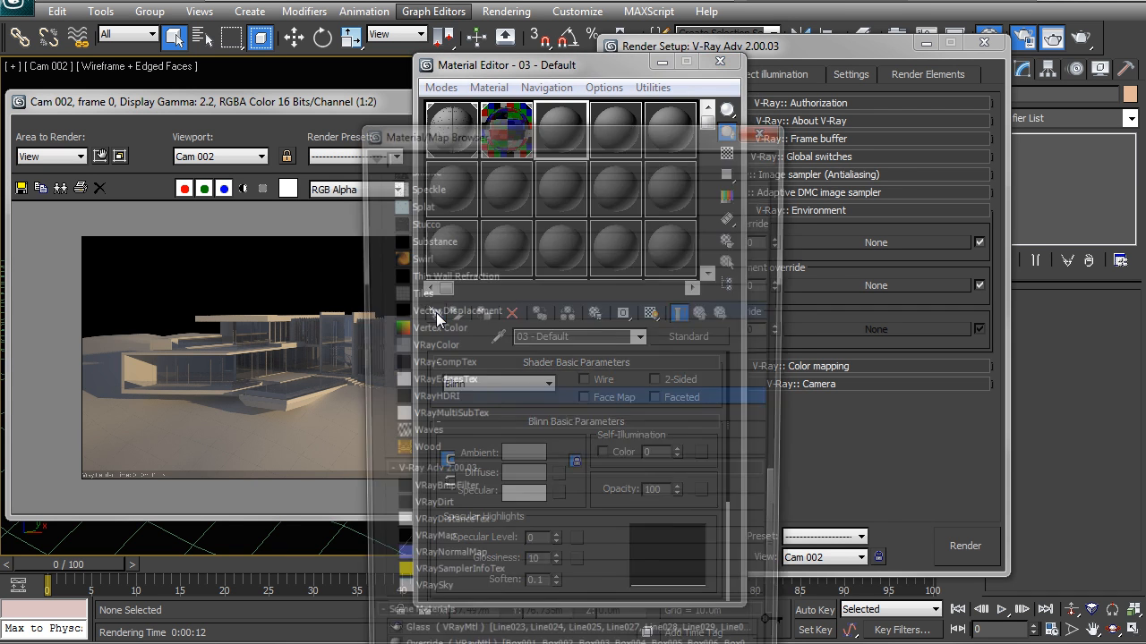
pyautogui.moveTo(457, 136); pyautogui.dragTo(458, 31)
pyautogui.click(426, 500)
pyautogui.doubleClick(426, 499)
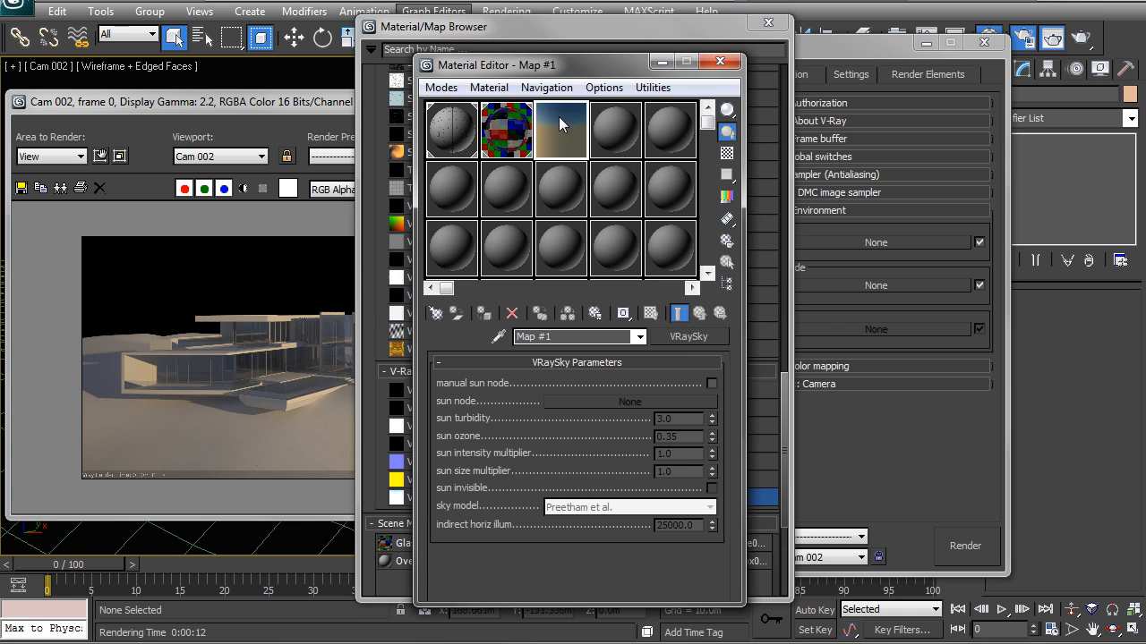
pyautogui.moveTo(618, 337); pyautogui.dragTo(478, 341)
pyautogui.write('Vray S')
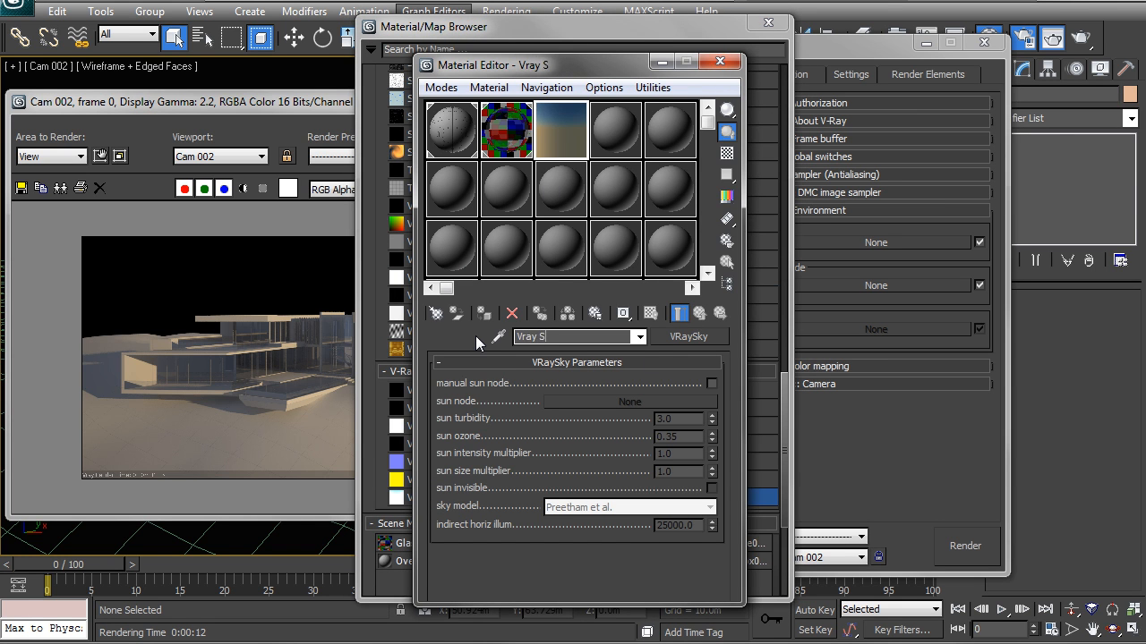
pyautogui.write('ky 1')
# Step: Enable the manual sun node for Vray Sky 1 and link VRaySun001 as its sun node
pyautogui.click(709, 384)
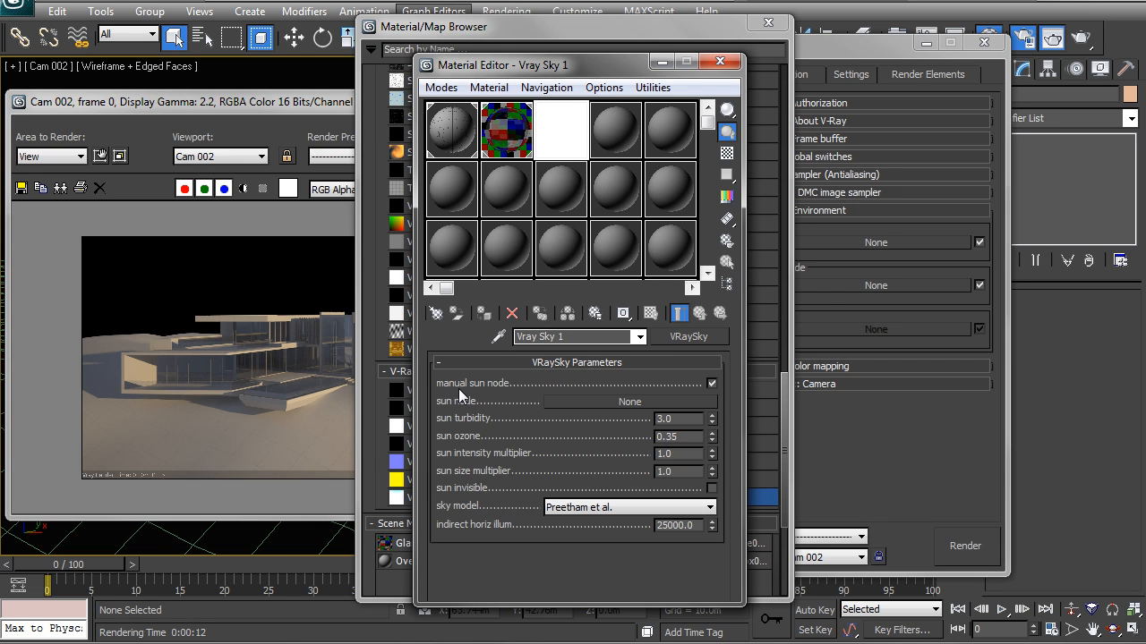
pyautogui.click(579, 402)
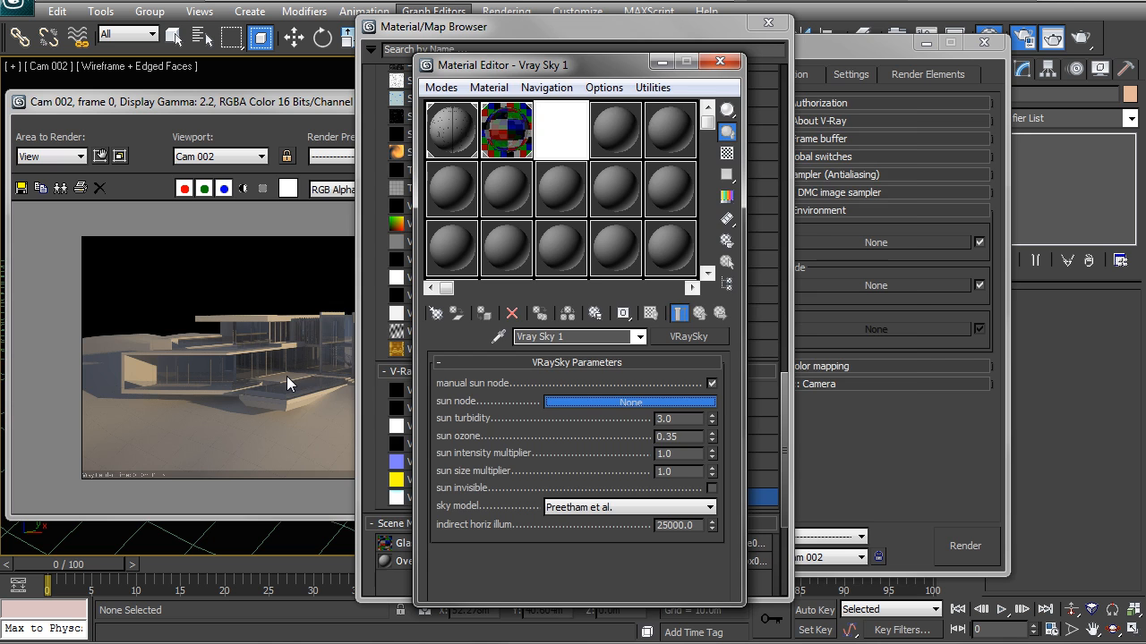
pyautogui.press('h')
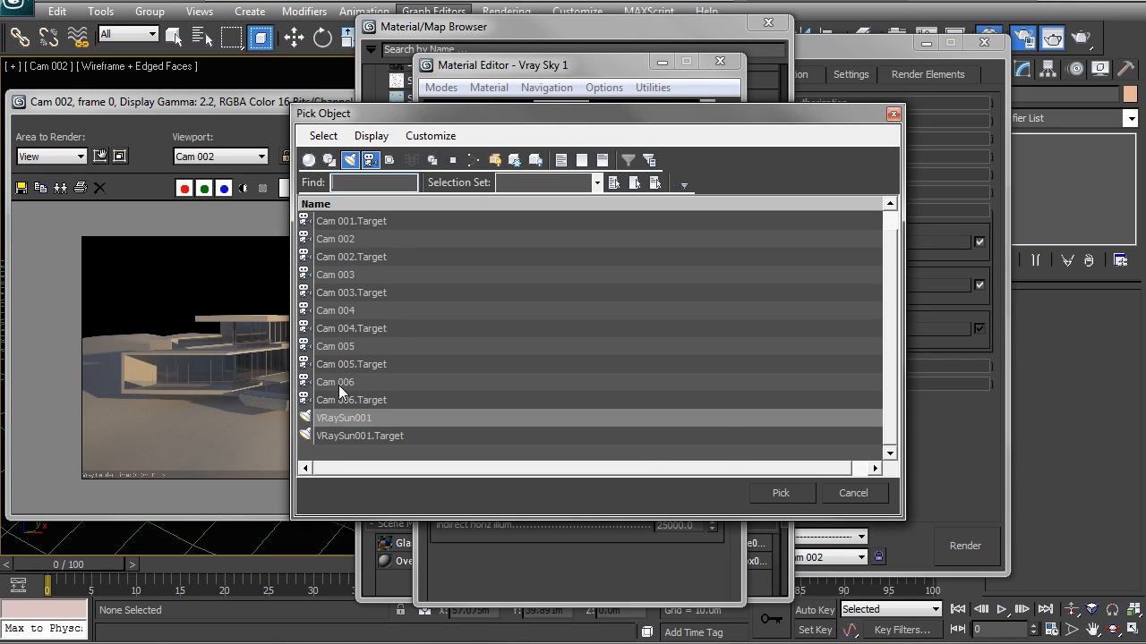
pyautogui.click(346, 419)
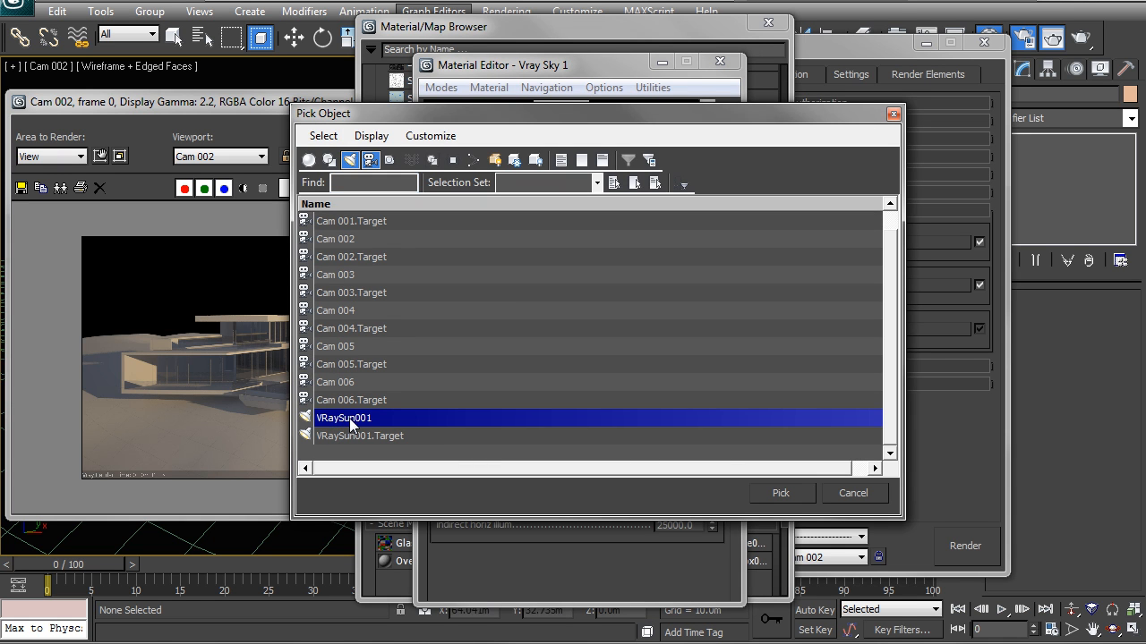
pyautogui.doubleClick(349, 421)
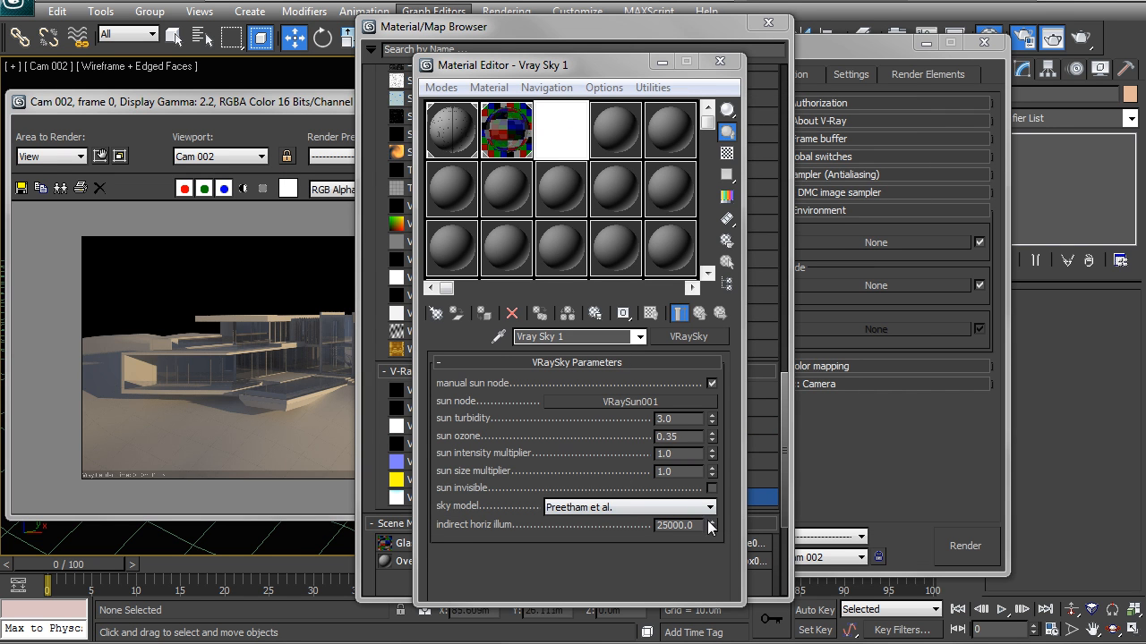
# Step: Set the sky's sun intensity multiplier to 0.05, after trying 0.15, and its sun size multiplier to 2.0
pyautogui.doubleClick(679, 454)
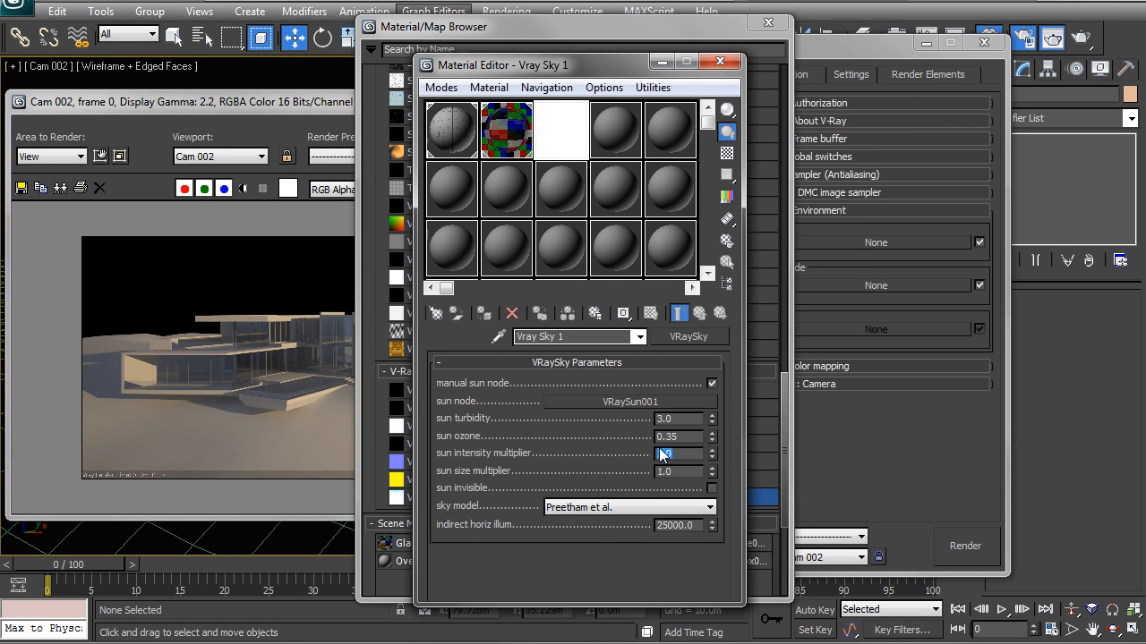
pyautogui.write('0.15')
pyautogui.press('Return')
pyautogui.moveTo(684, 451); pyautogui.dragTo(668, 451)
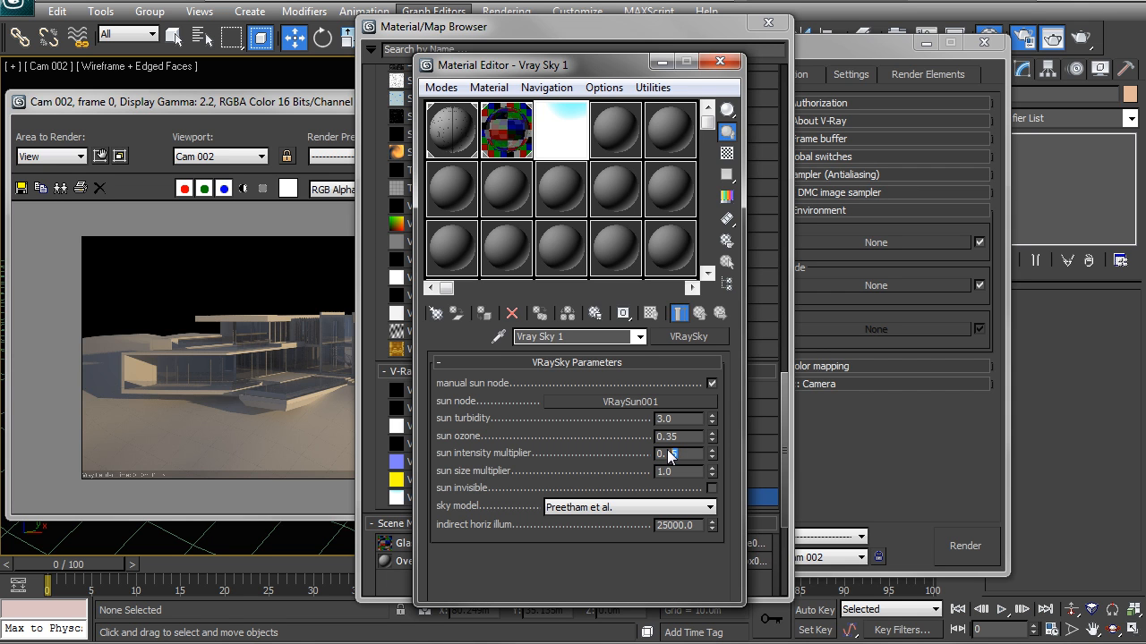
pyautogui.write('05')
pyautogui.press('Return')
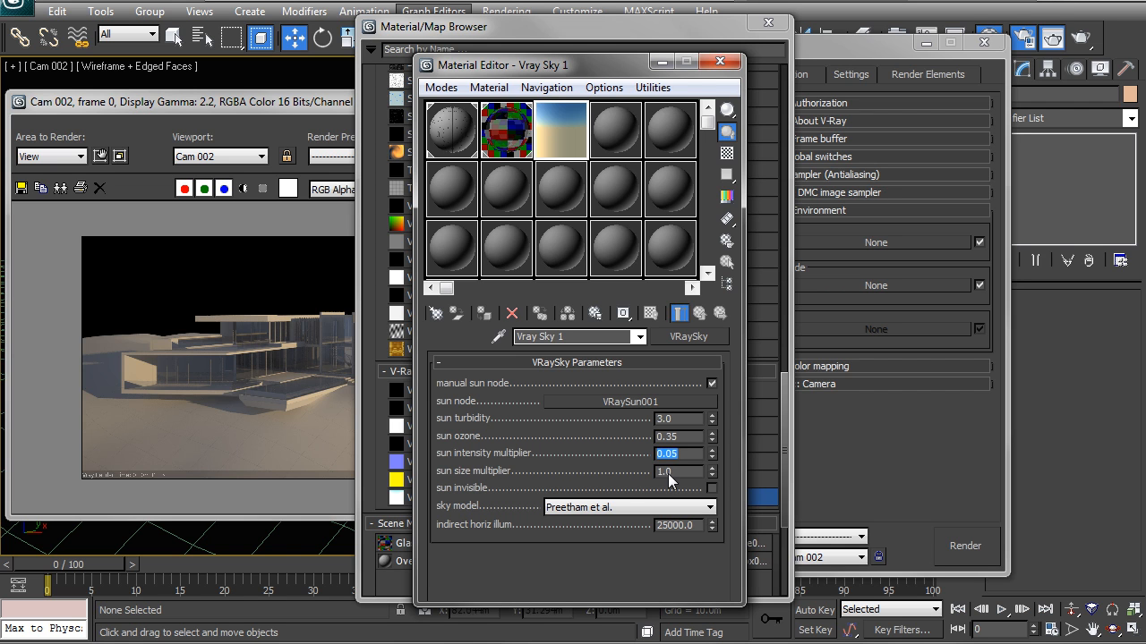
pyautogui.press('Tab')
pyautogui.write('2')
pyautogui.press('Return')
# Step: Try sun turbidity values of 5, 2 and 3 for the sky map, and settle on 2.4
pyautogui.doubleClick(656, 420)
pyautogui.press('Return')
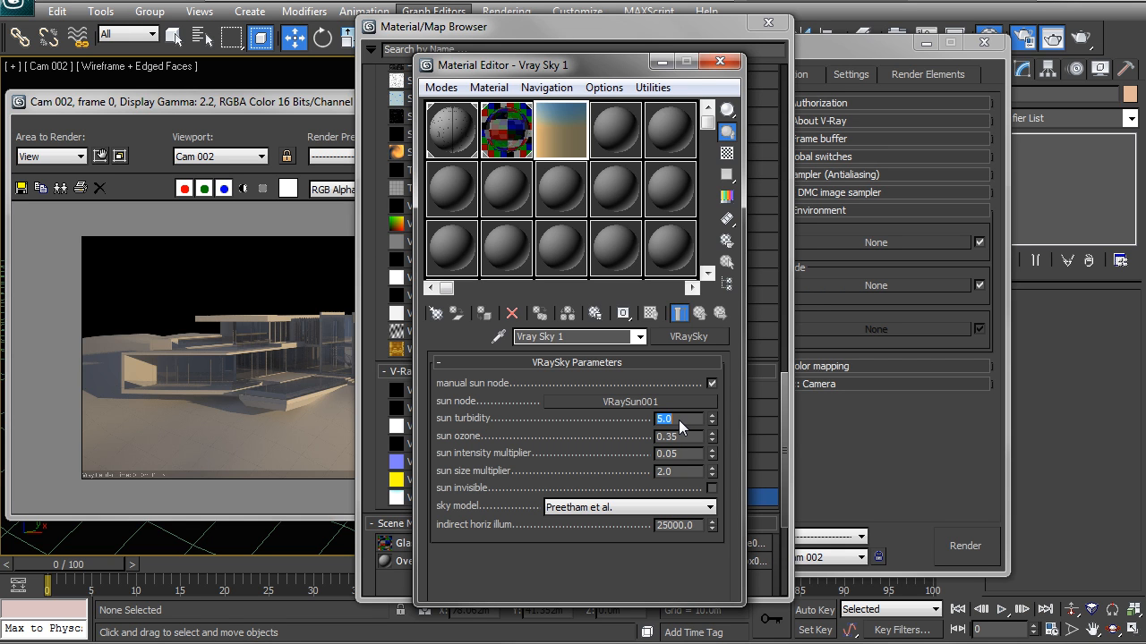
pyautogui.write('2')
pyautogui.press('Return')
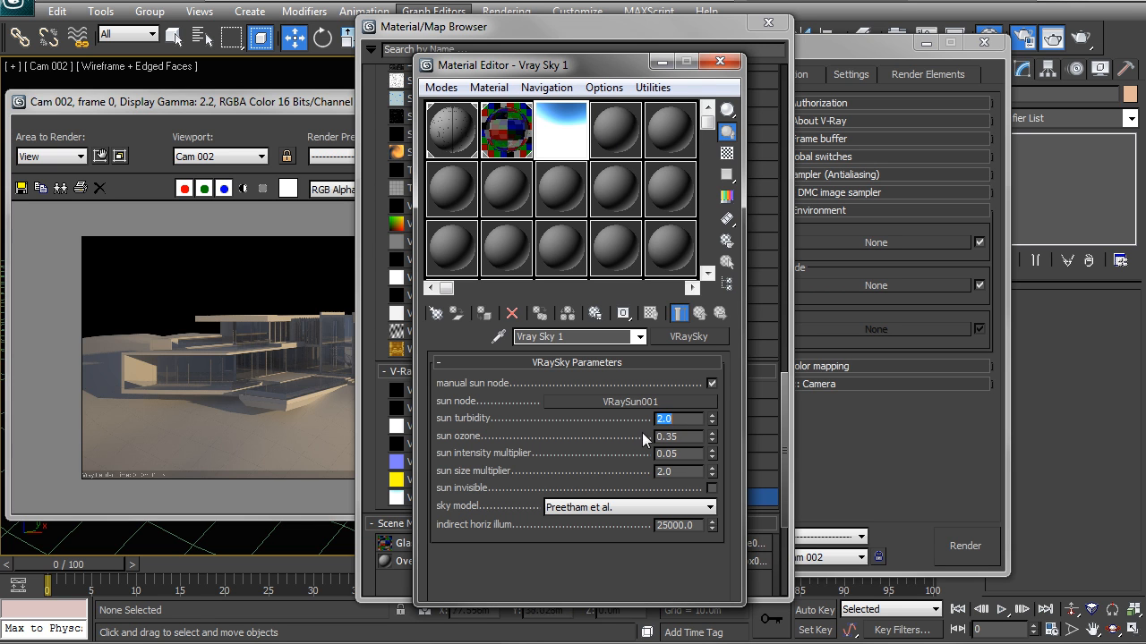
pyautogui.write('3')
pyautogui.press('Return')
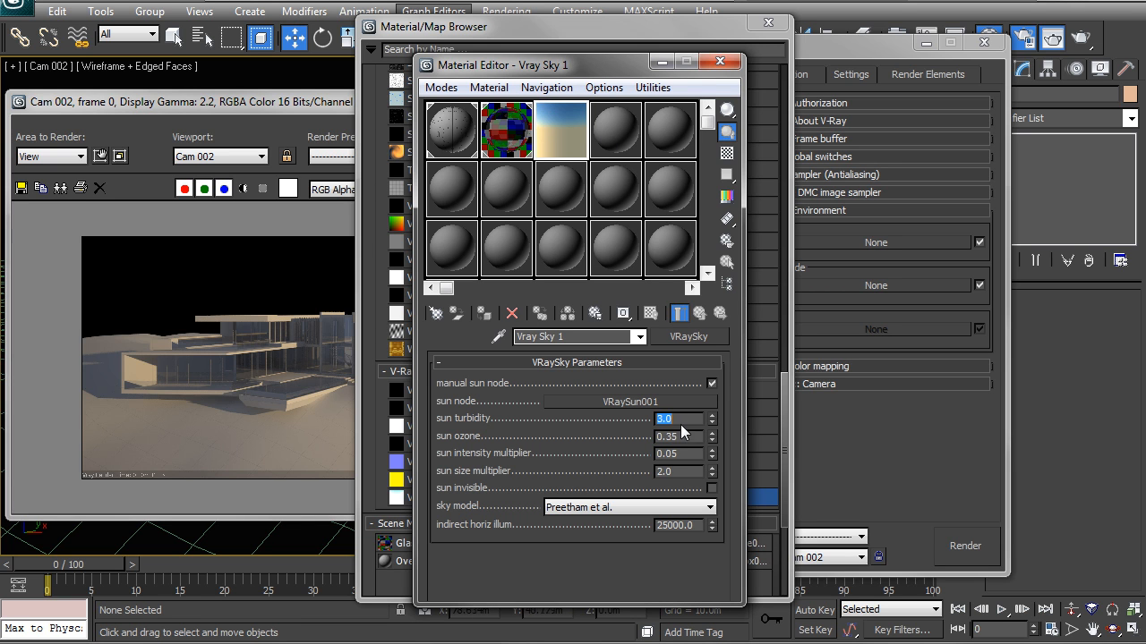
pyautogui.write('20.')
pyautogui.press('Return')
pyautogui.write('2.4')
pyautogui.press('Return')
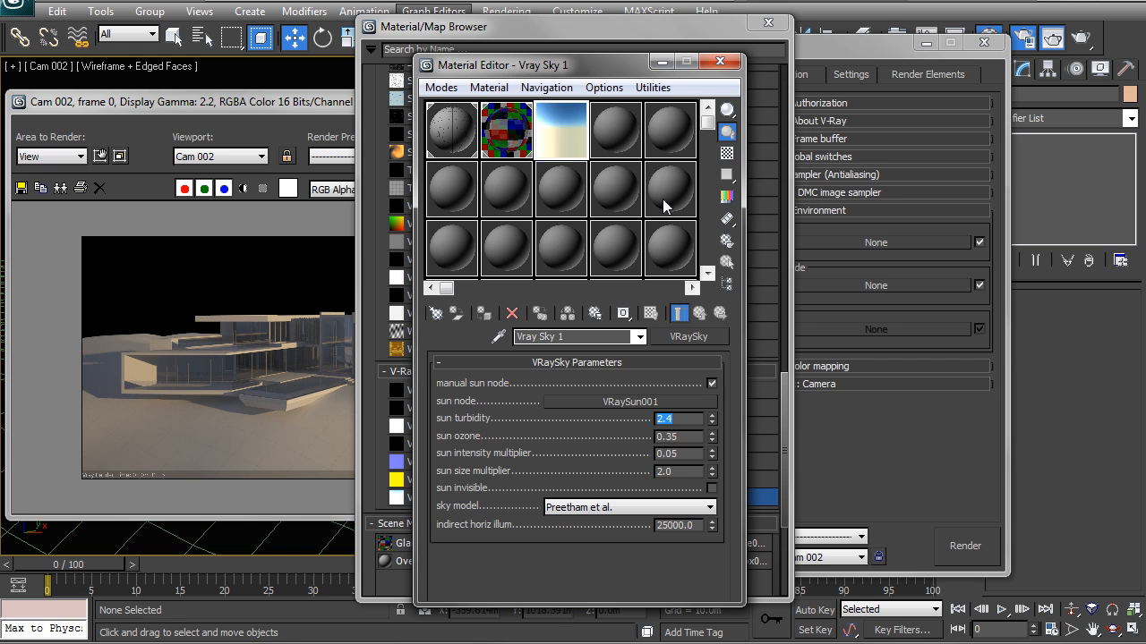
# Step: Close the map browser and assign Vray Sky 1 as an instance to the GI skylight and reflection/refraction environment overrides
pyautogui.click(720, 61)
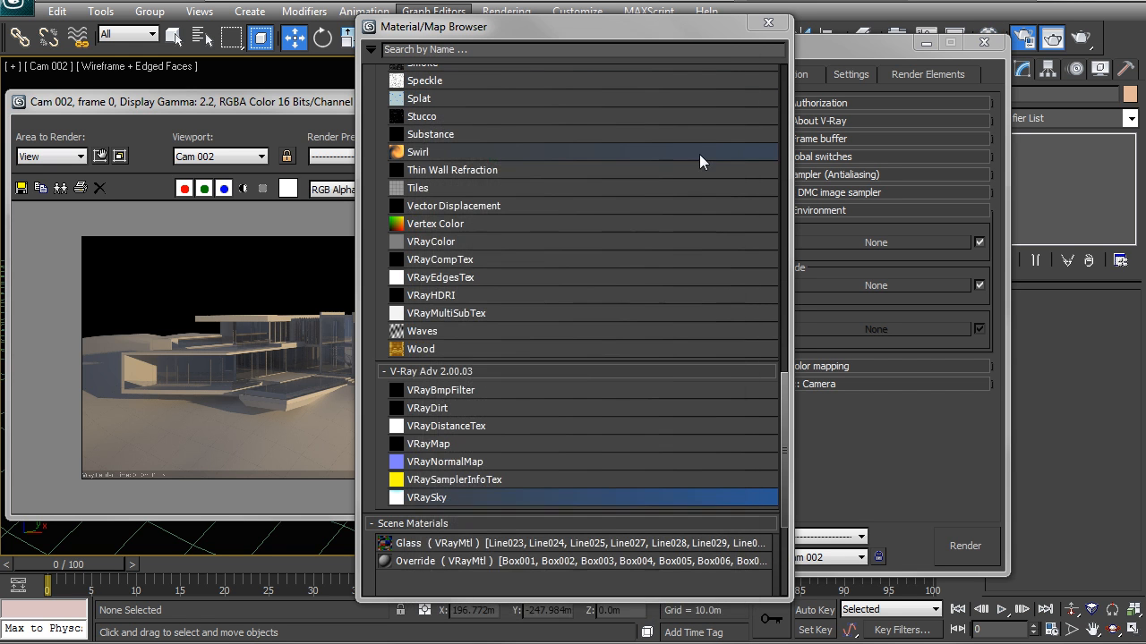
pyautogui.moveTo(698, 28); pyautogui.dragTo(575, 38)
pyautogui.click(643, 35)
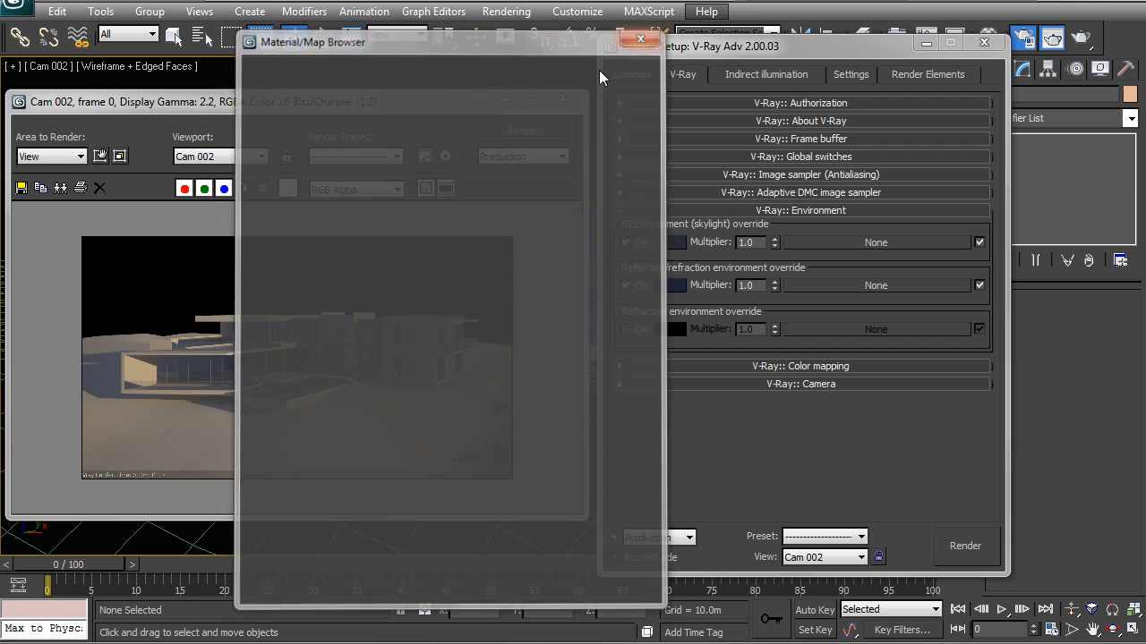
pyautogui.press('m')
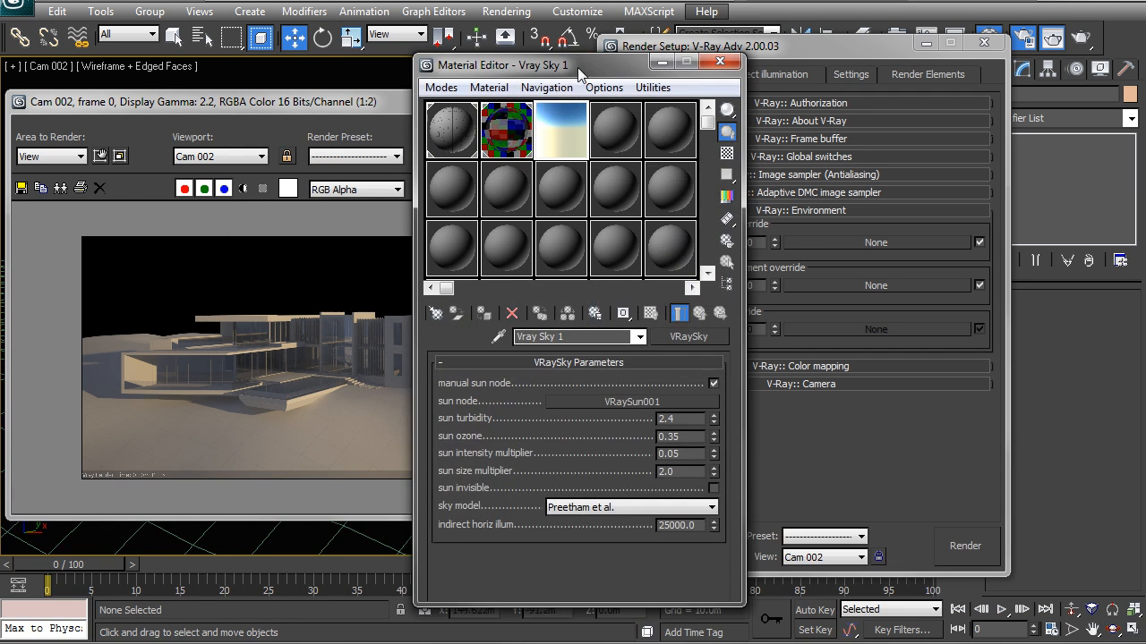
pyautogui.moveTo(577, 68); pyautogui.dragTo(347, 97)
pyautogui.moveTo(816, 242); pyautogui.dragTo(844, 282)
pyautogui.click(762, 362)
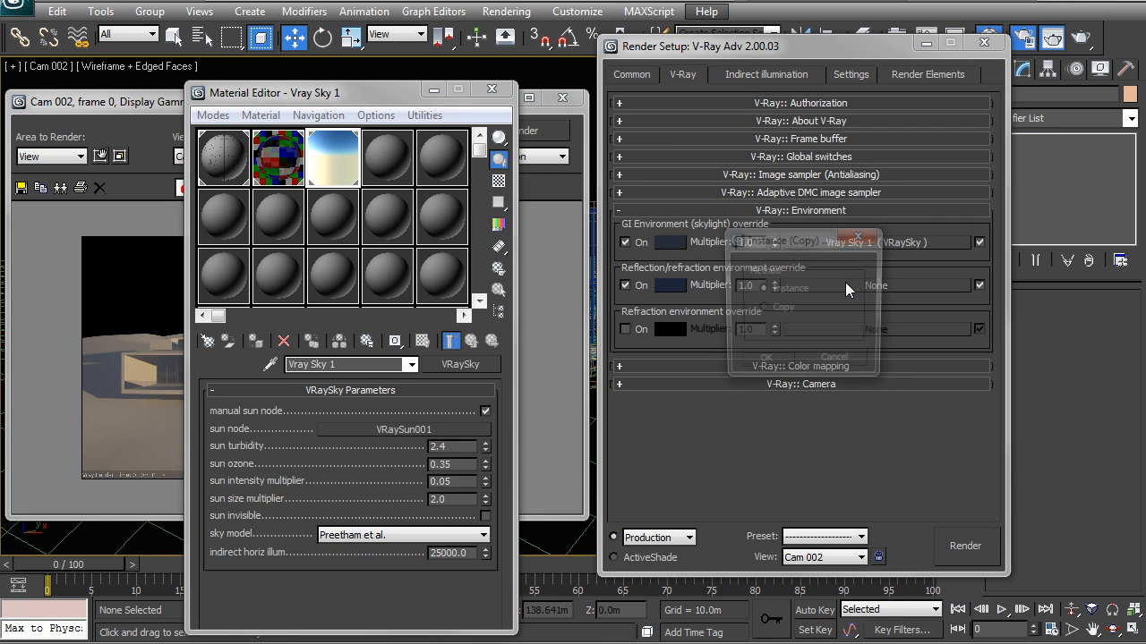
pyautogui.click(788, 365)
pyautogui.click(491, 89)
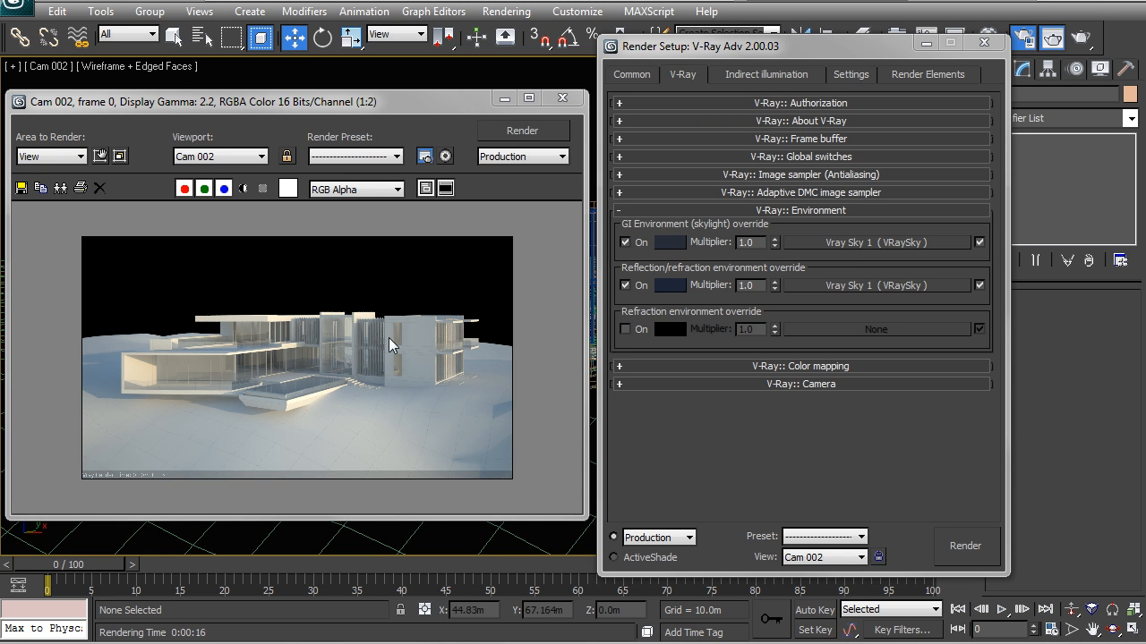
pyautogui.scroll(1, 166, 461)
pyautogui.moveTo(161, 449); pyautogui.dragTo(192, 403, button='middle')
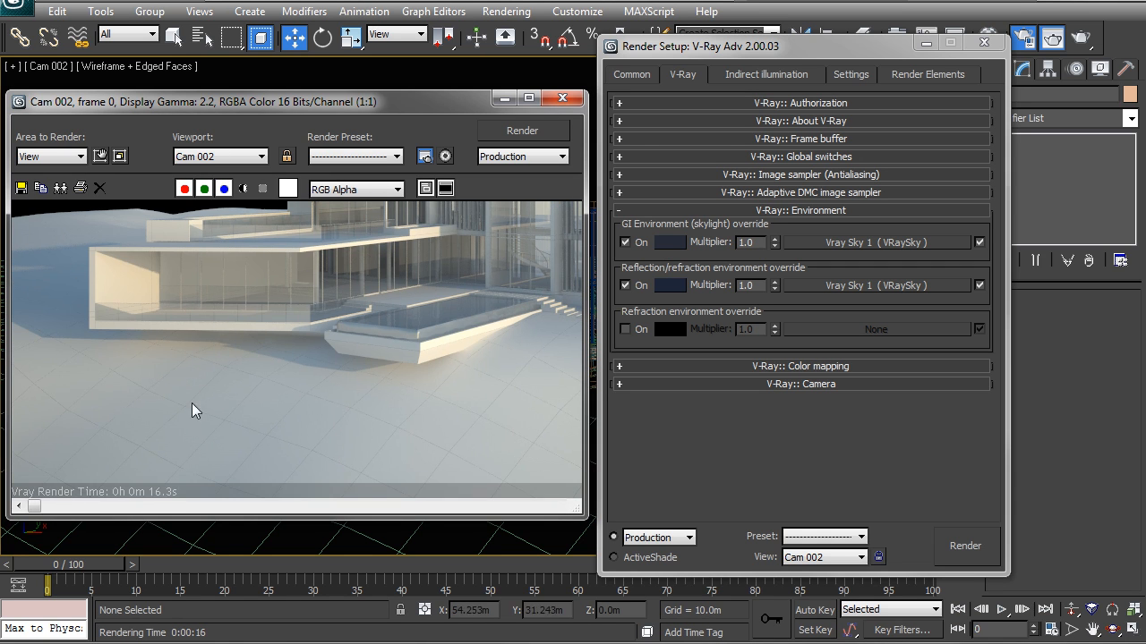
pyautogui.scroll(-1, 305, 385)
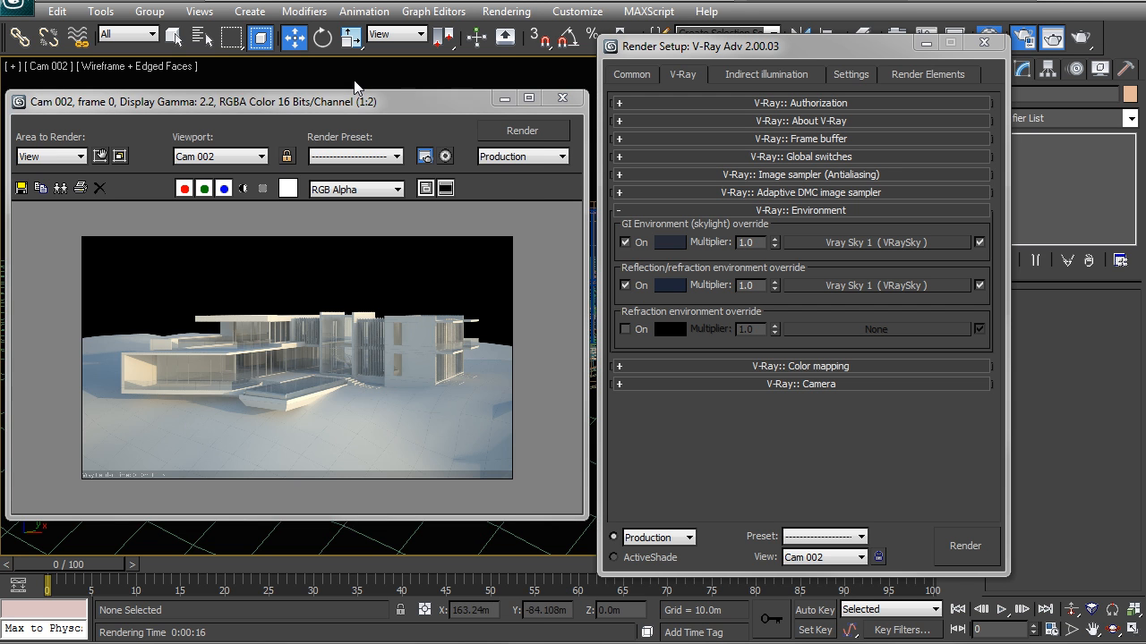
# Step: Create a VRayHDRI map in the empty material slot after Vray Sky 1 and name it Hdri 1
pyautogui.press('m')
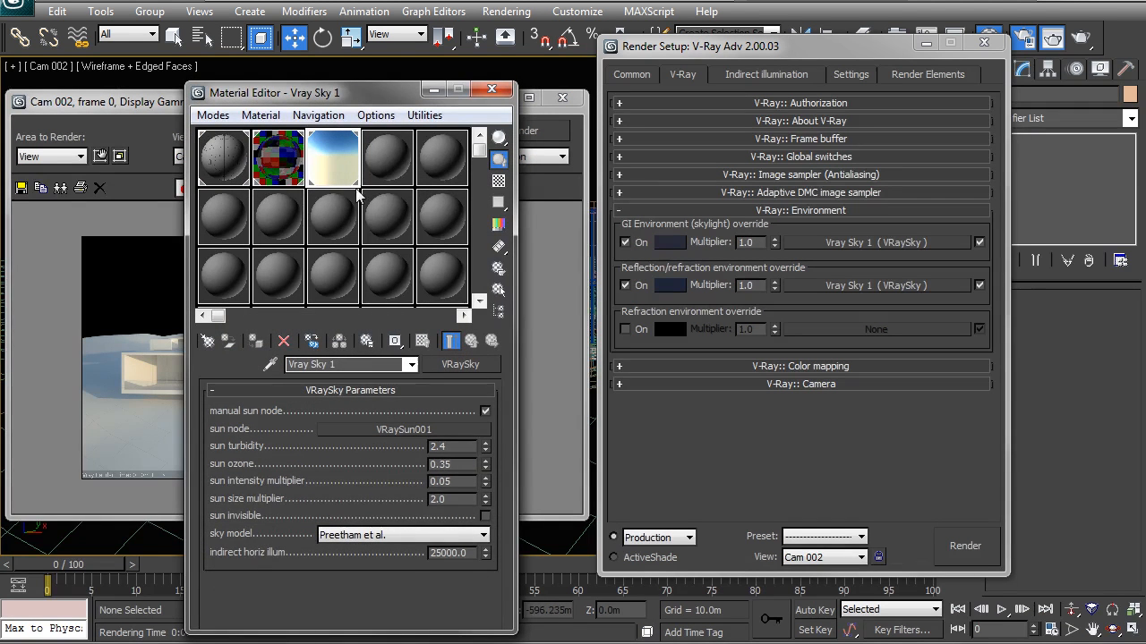
pyautogui.click(403, 163)
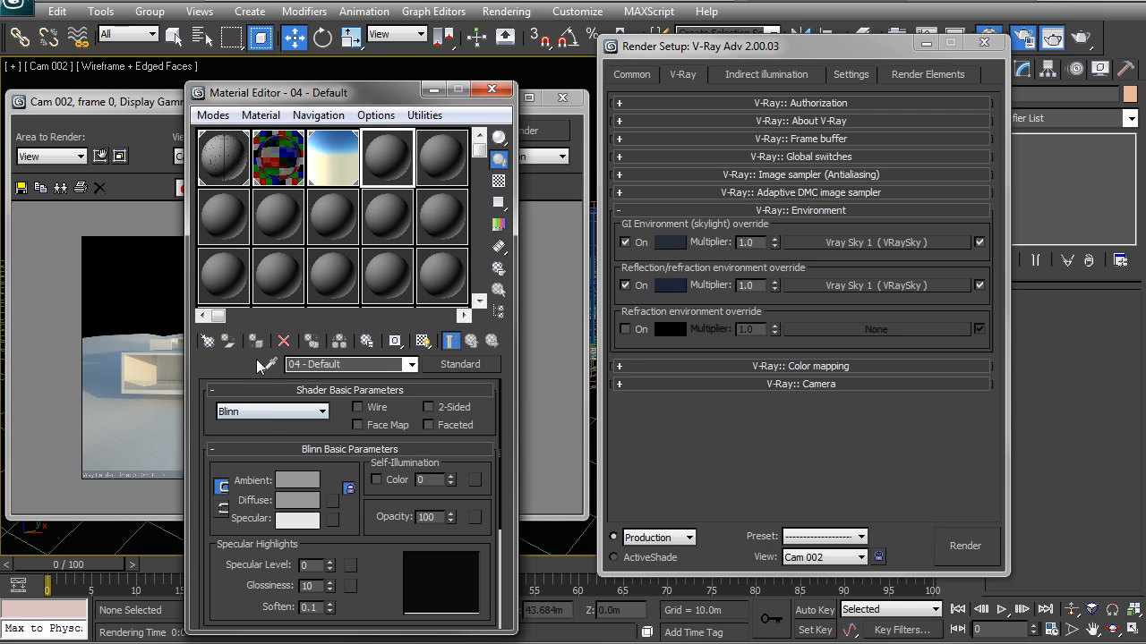
pyautogui.click(207, 341)
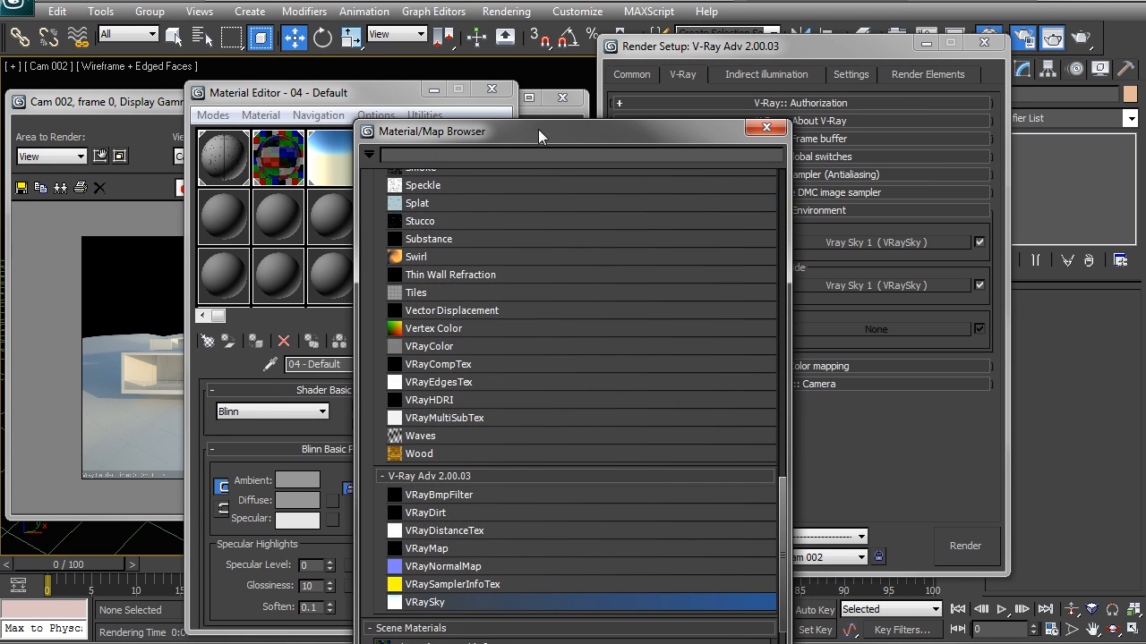
pyautogui.moveTo(538, 128); pyautogui.dragTo(491, 26)
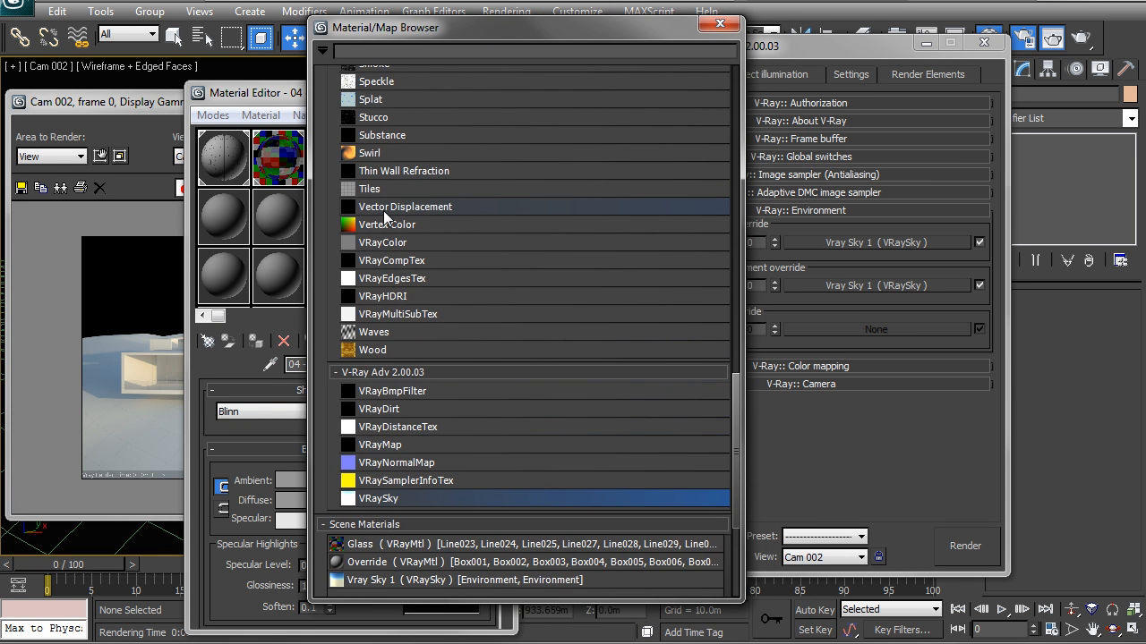
pyautogui.click(388, 297)
pyautogui.doubleClick(387, 298)
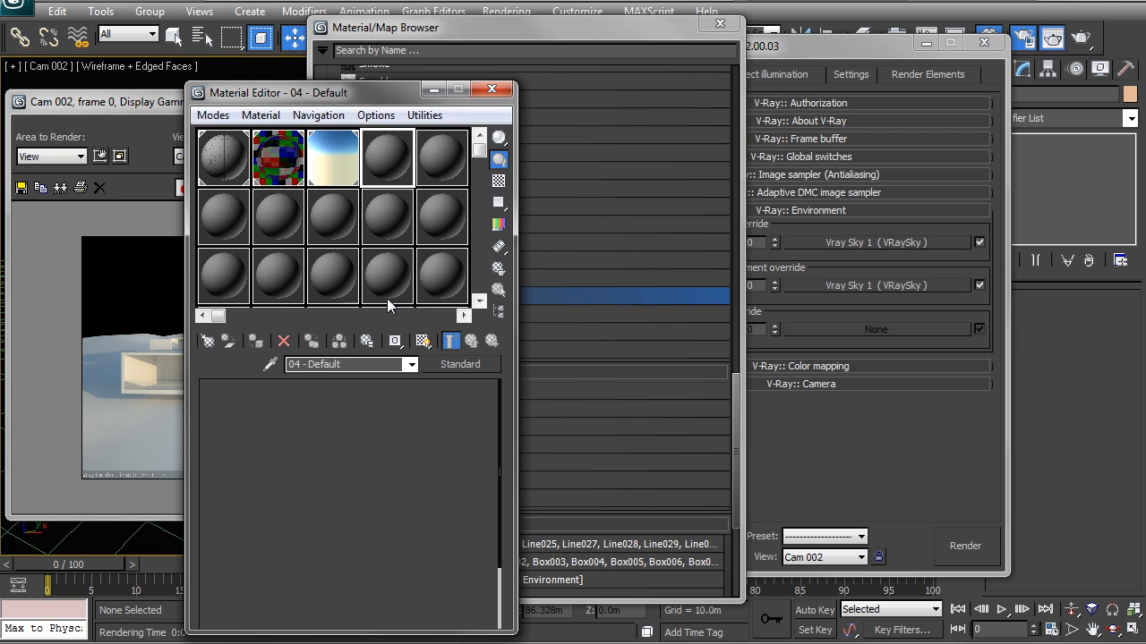
pyautogui.click(350, 363)
pyautogui.write('Hdri 1')
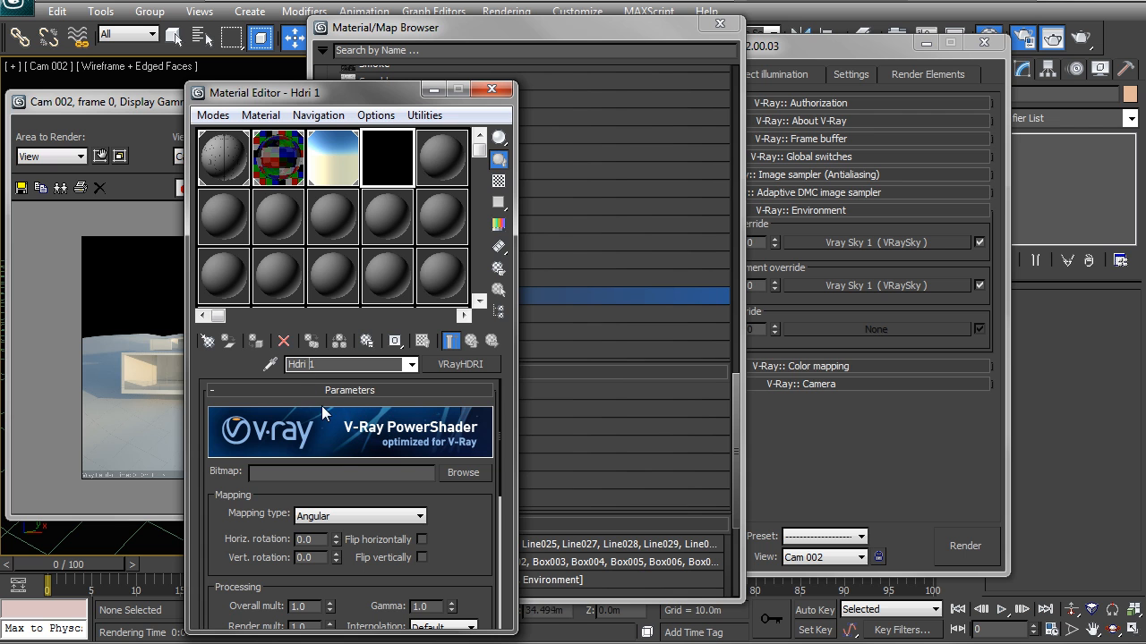
# Step: Load the CGSkies_0228_blurred_free HDR image from the textures folder as the bitmap of Hdri 1
pyautogui.click(463, 474)
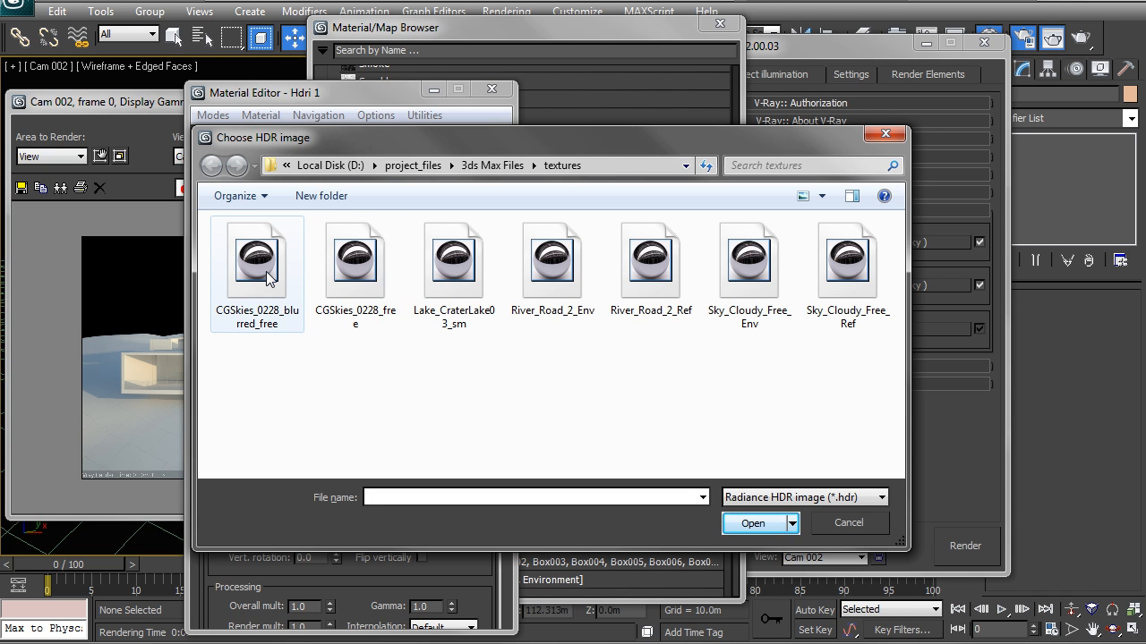
pyautogui.click(359, 268)
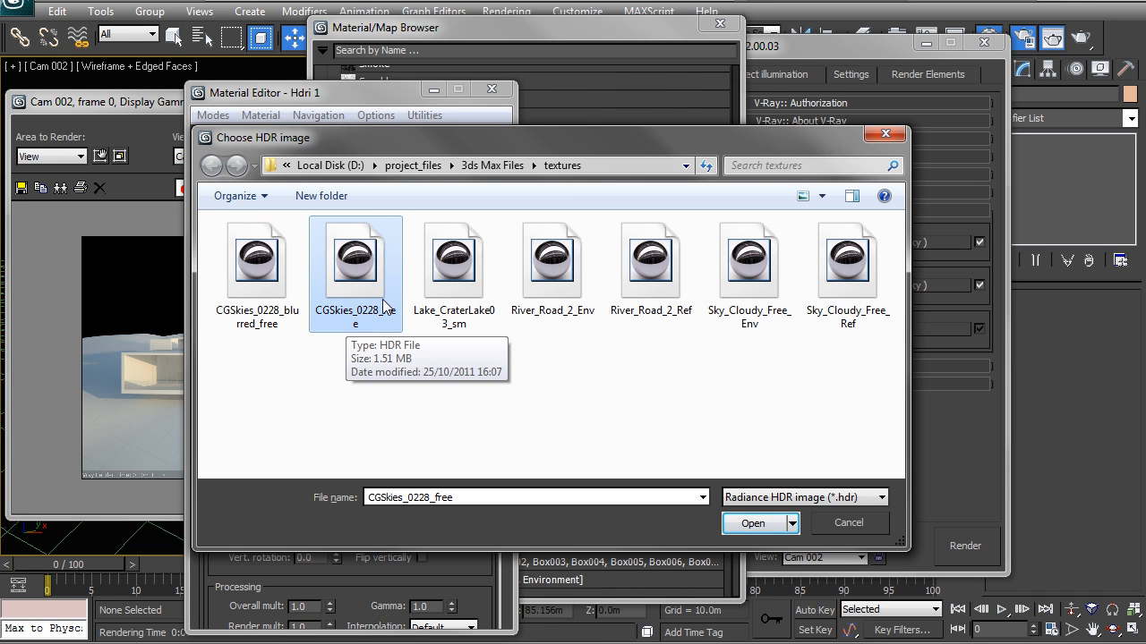
pyautogui.moveTo(420, 138); pyautogui.dragTo(477, 140)
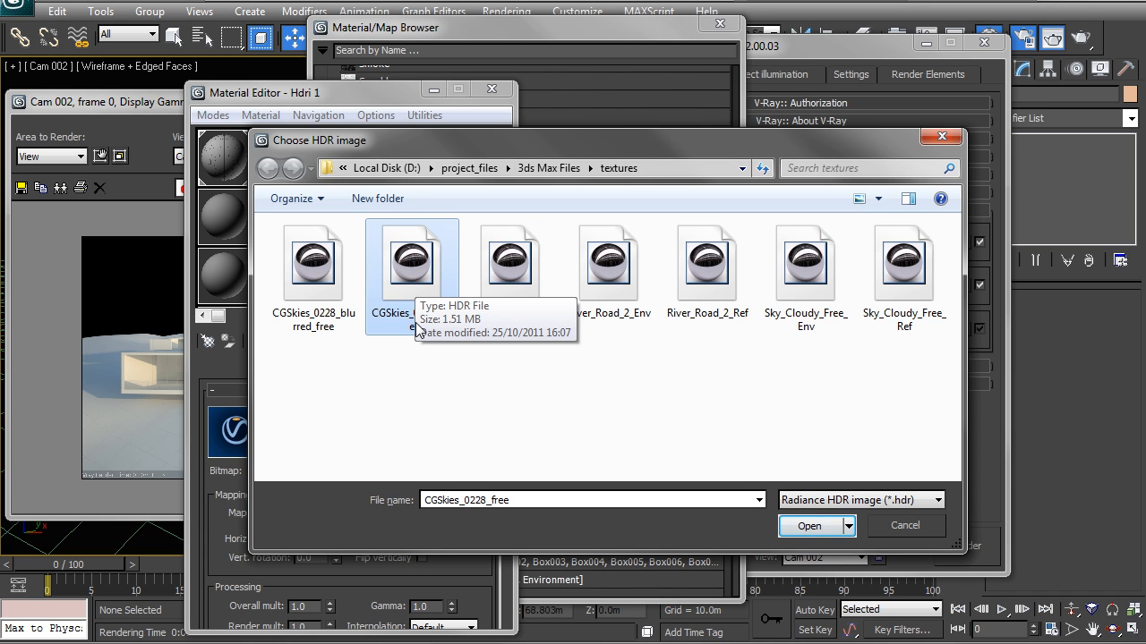
pyautogui.click(337, 285)
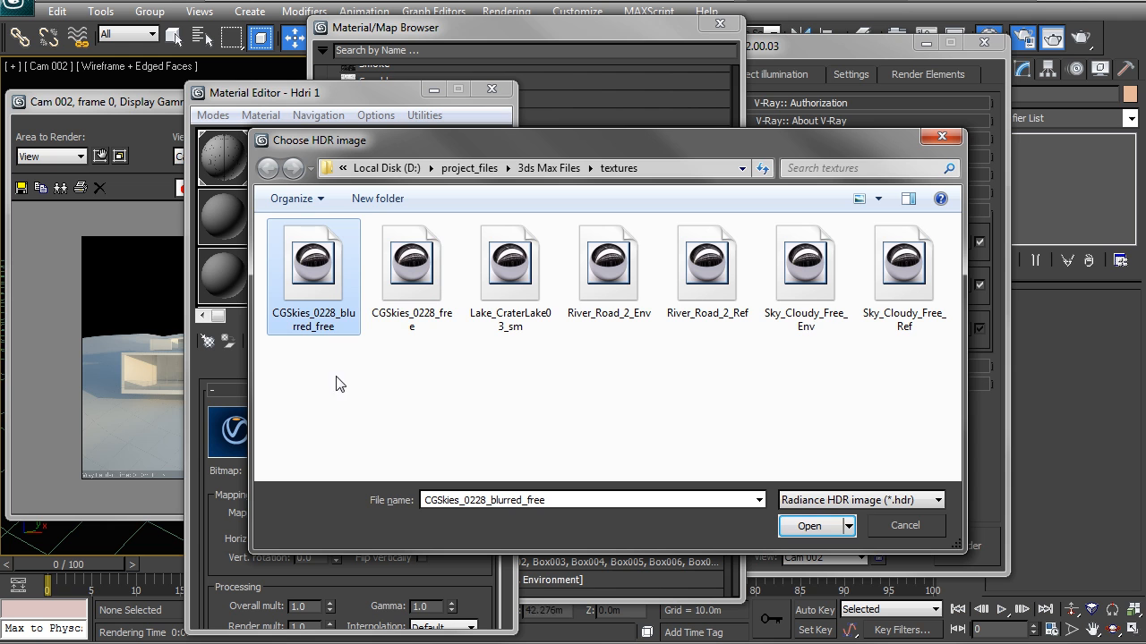
pyautogui.doubleClick(313, 285)
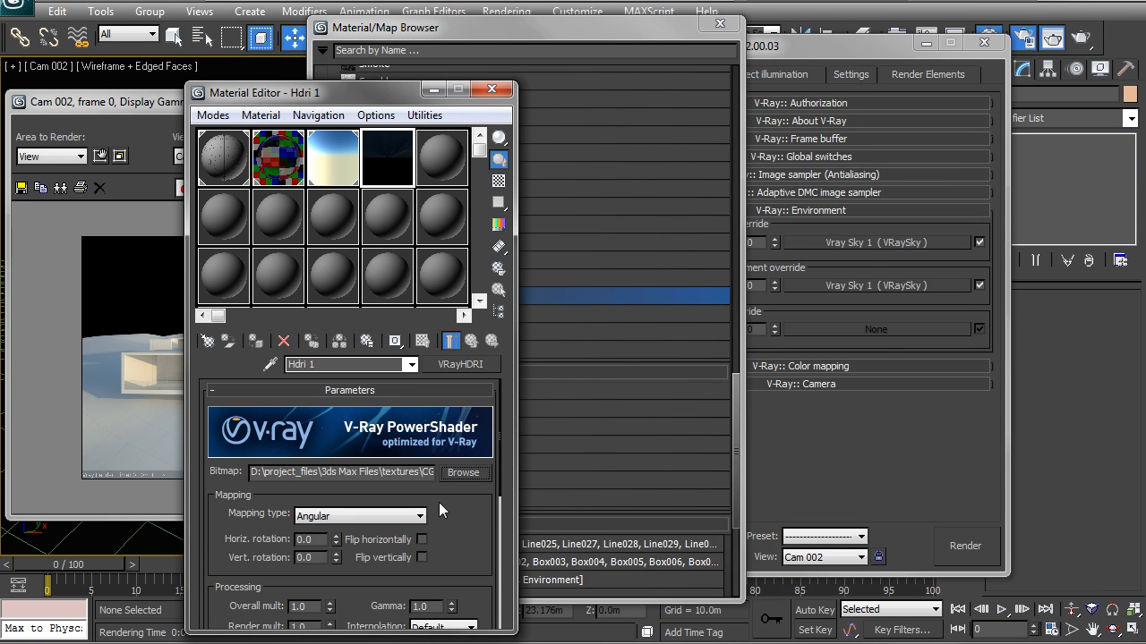
# Step: Set the Hdri 1 mapping type to Spherical and close the map browser
pyautogui.scroll(-2, 438, 510)
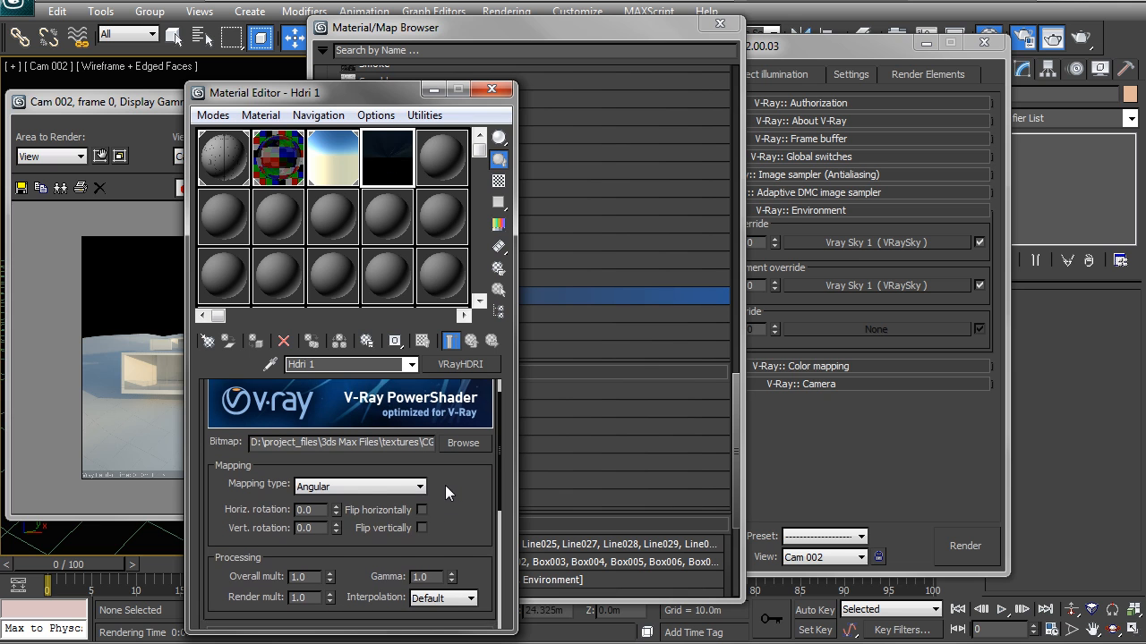
pyautogui.click(358, 478)
pyautogui.click(340, 516)
pyautogui.moveTo(380, 94); pyautogui.dragTo(327, 83)
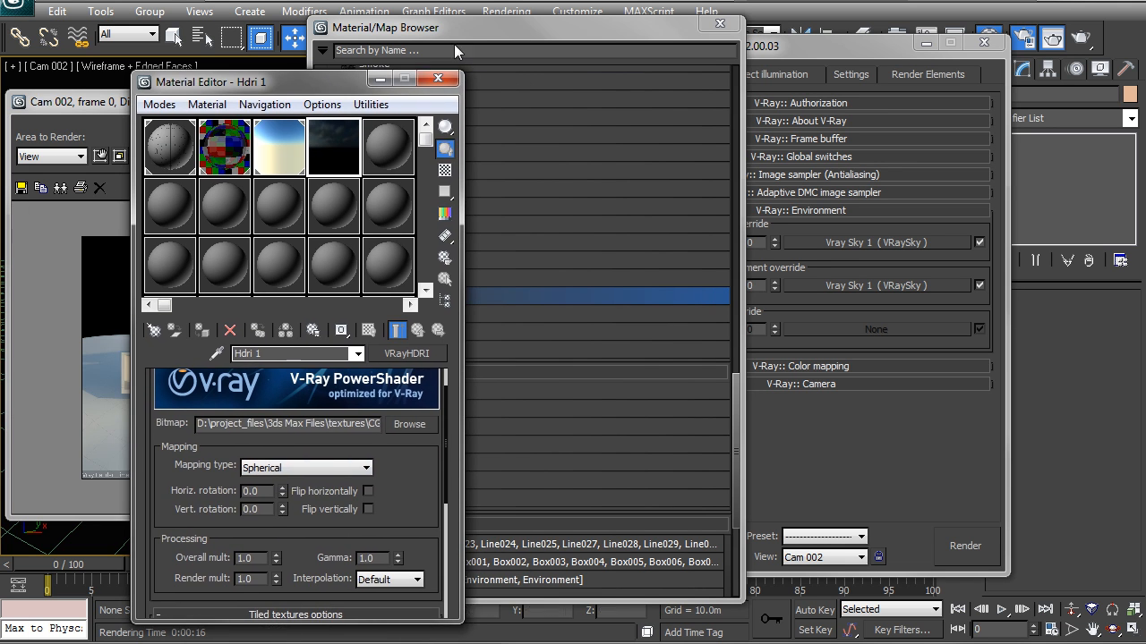
pyautogui.moveTo(469, 29); pyautogui.dragTo(658, 77)
pyautogui.click(735, 46)
pyautogui.moveTo(473, 73); pyautogui.dragTo(376, 69)
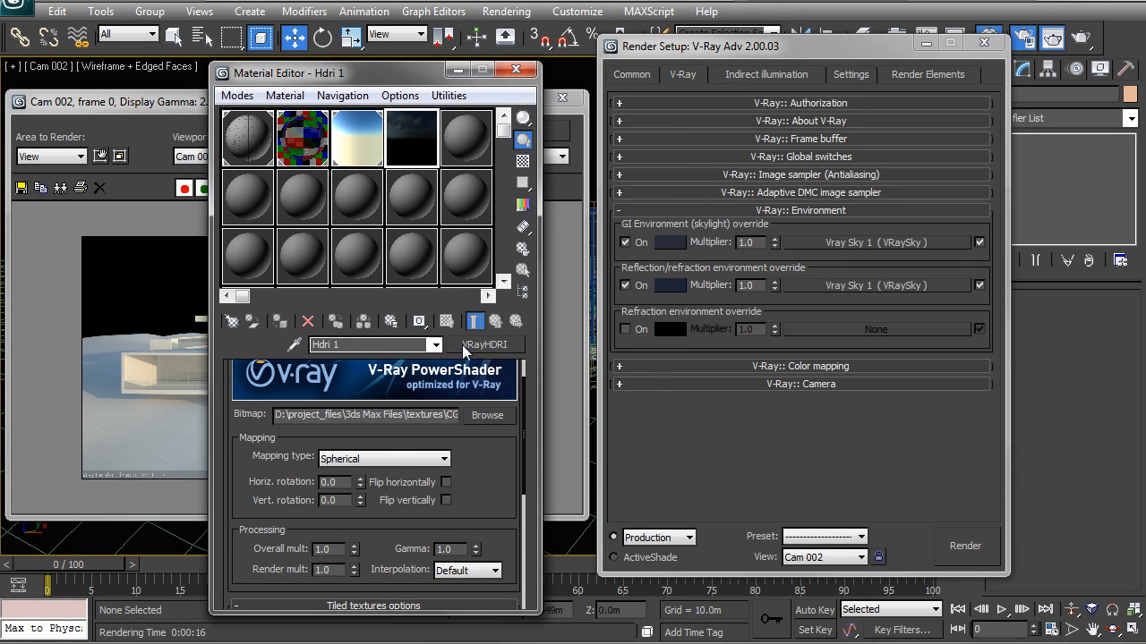
# Step: Assign Hdri 1 as an instance to the GI skylight and reflection/refraction environment overrides, replacing Vray Sky 1
pyautogui.moveTo(853, 243); pyautogui.dragTo(854, 282)
pyautogui.click(775, 368)
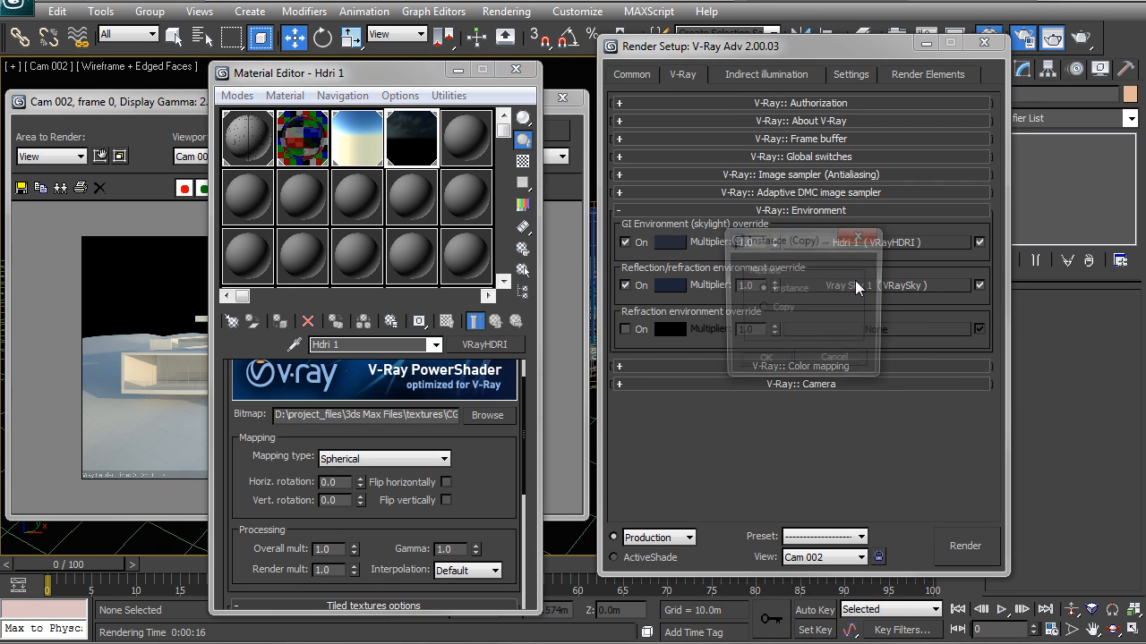
pyautogui.click(770, 367)
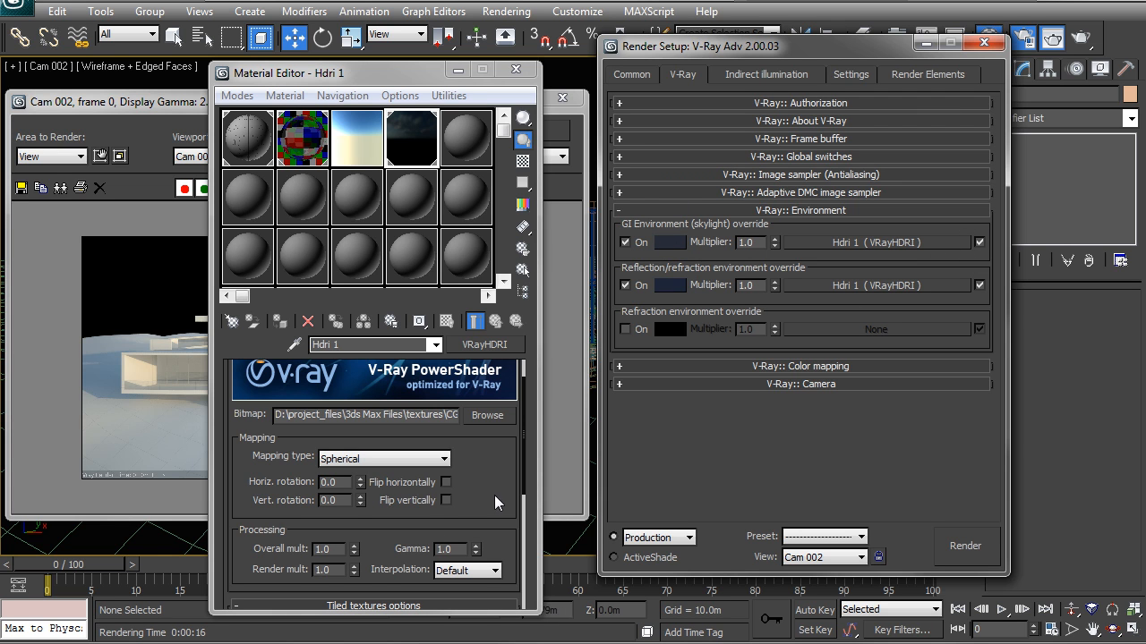
# Step: Inspect the Hdri 1 map in an enlarged preview, then close the preview
pyautogui.doubleClick(436, 144)
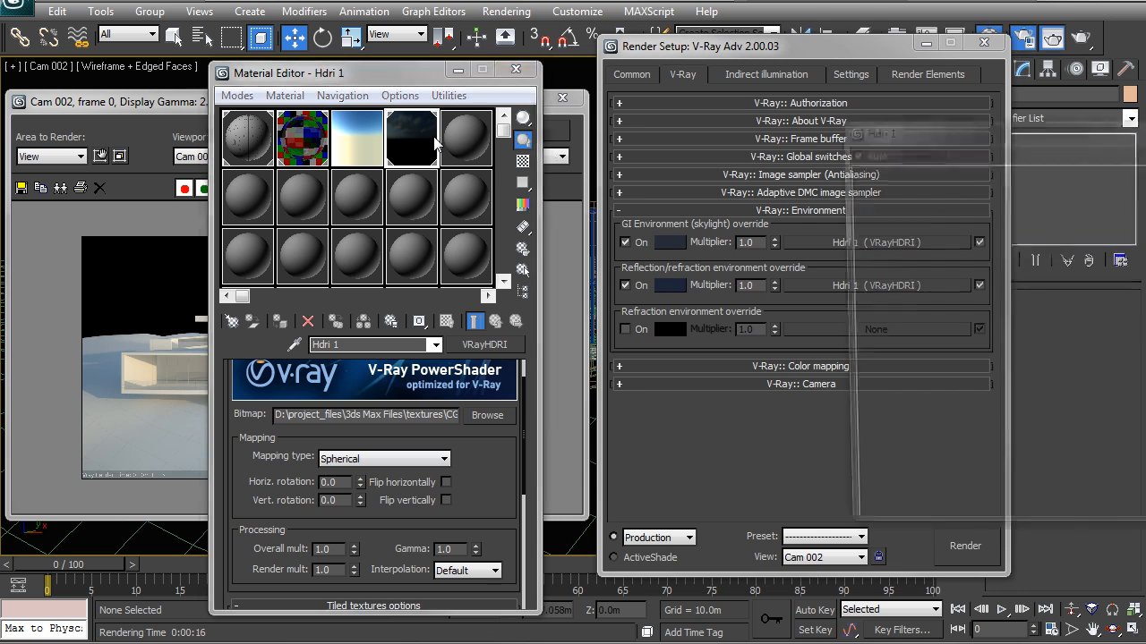
pyautogui.moveTo(1030, 132); pyautogui.dragTo(716, 113)
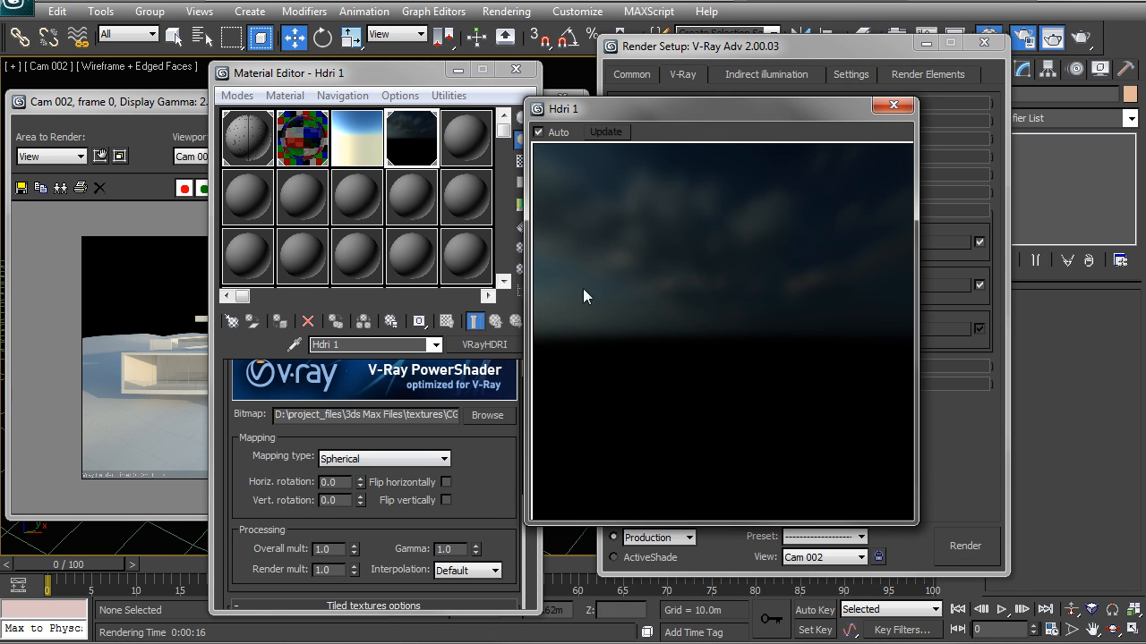
pyautogui.click(892, 105)
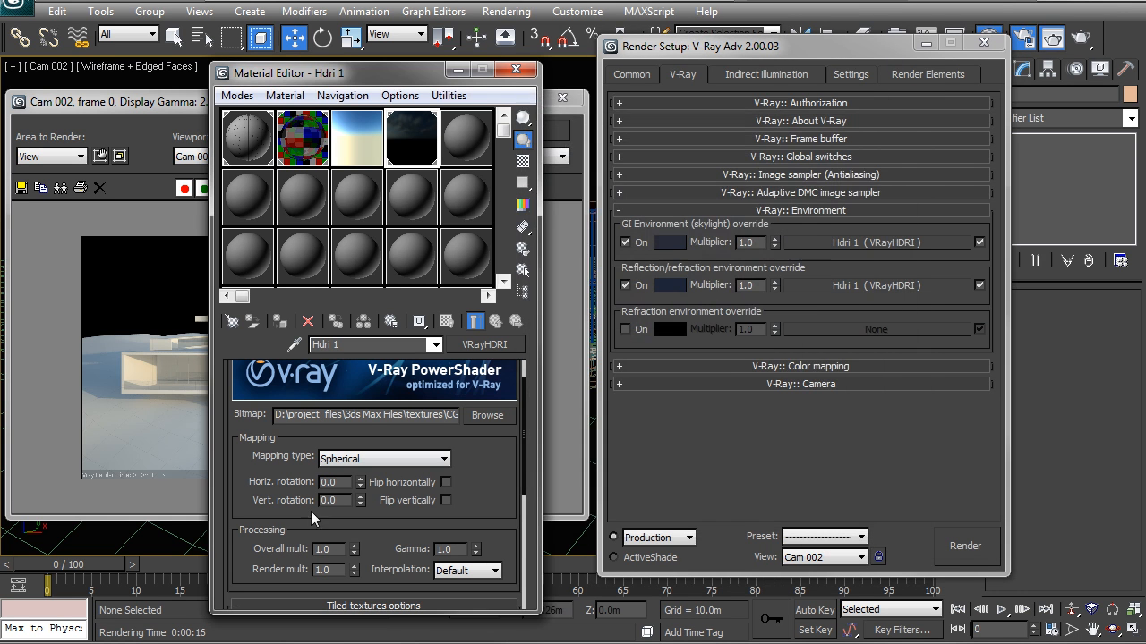
# Step: Set the Hdri 1 overall multiplier to 4.0, check the enlarged preview, and close the Material Editor
pyautogui.click(339, 549)
pyautogui.write('4')
pyautogui.press('Return')
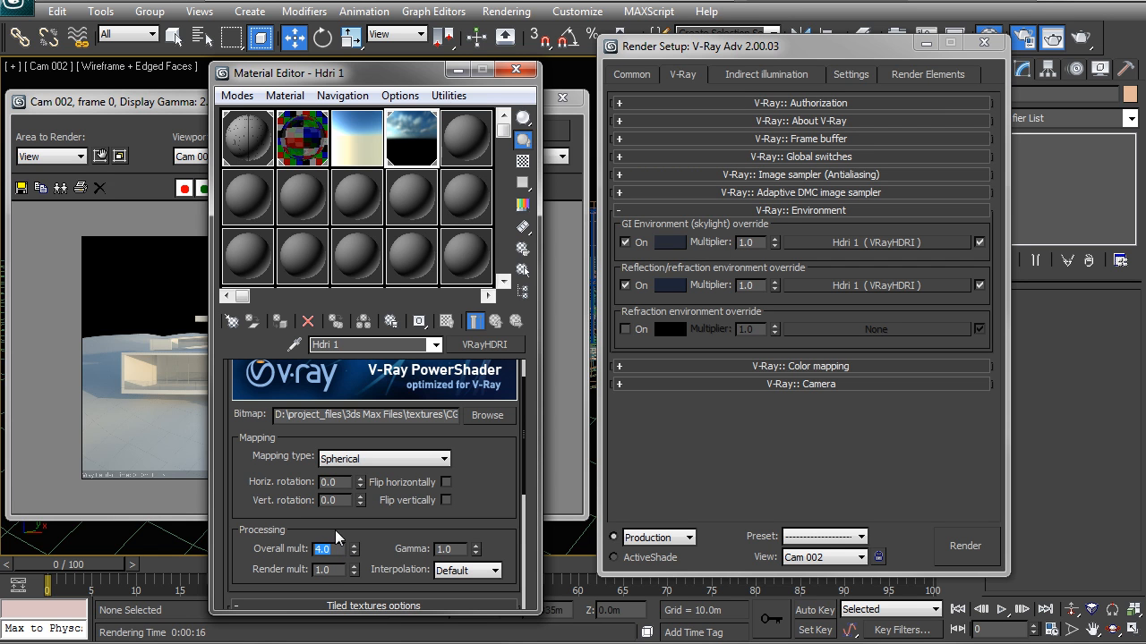
pyautogui.doubleClick(421, 140)
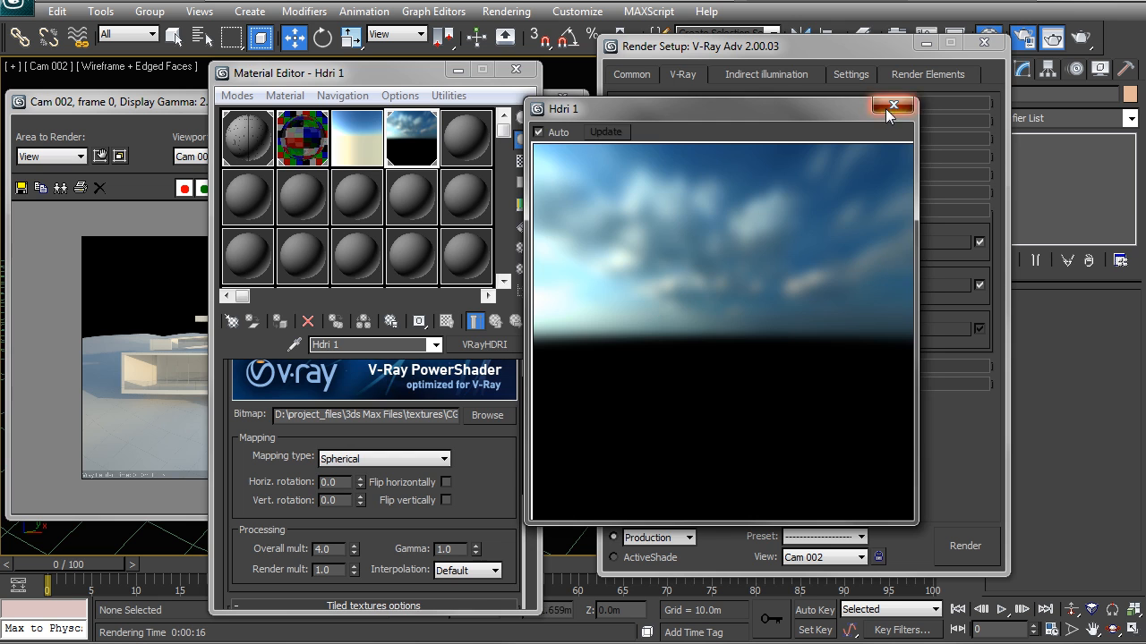
pyautogui.click(892, 106)
pyautogui.click(515, 69)
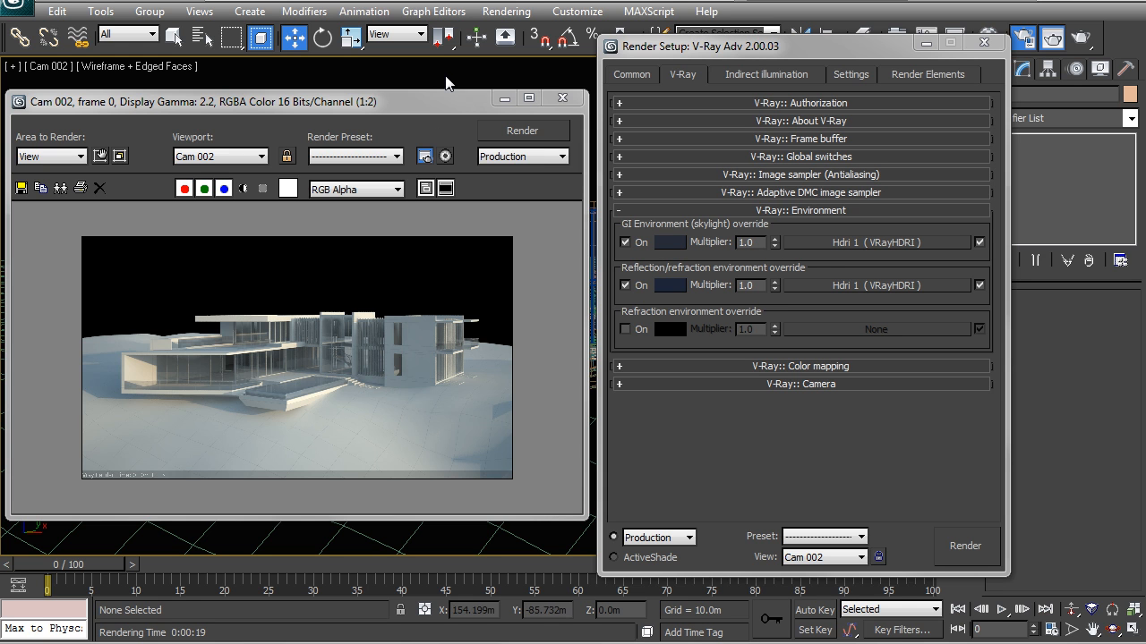
# Step: Reopen the Hdri 1 map settings, adjust the gamma value, and close the Material Editor
pyautogui.press('m')
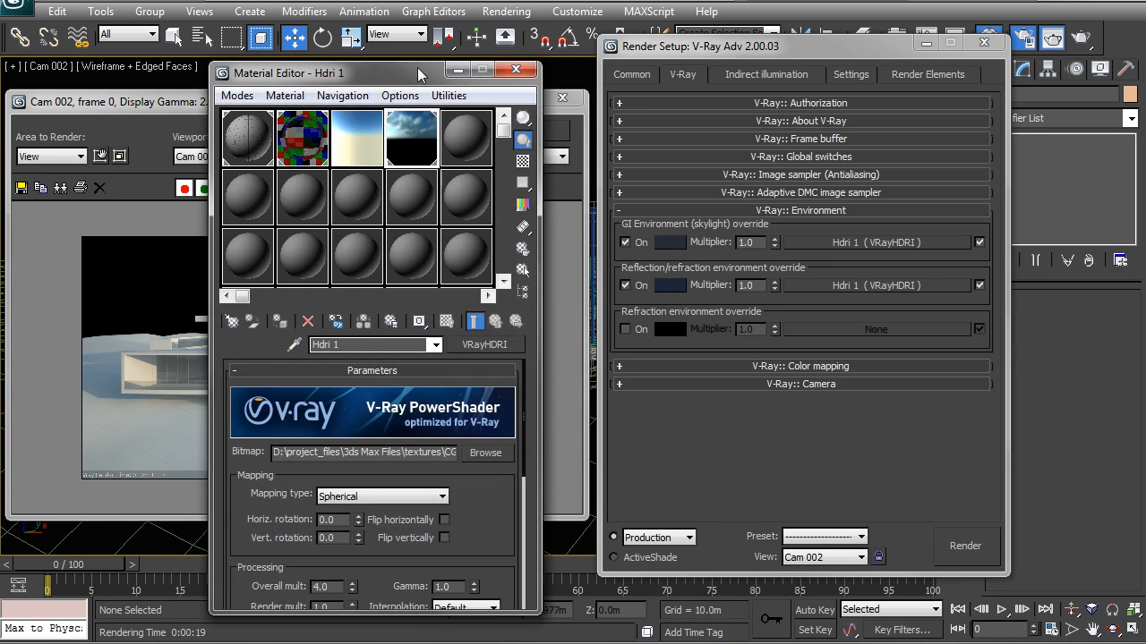
pyautogui.moveTo(417, 75); pyautogui.dragTo(428, 29)
pyautogui.scroll(-2, 487, 461)
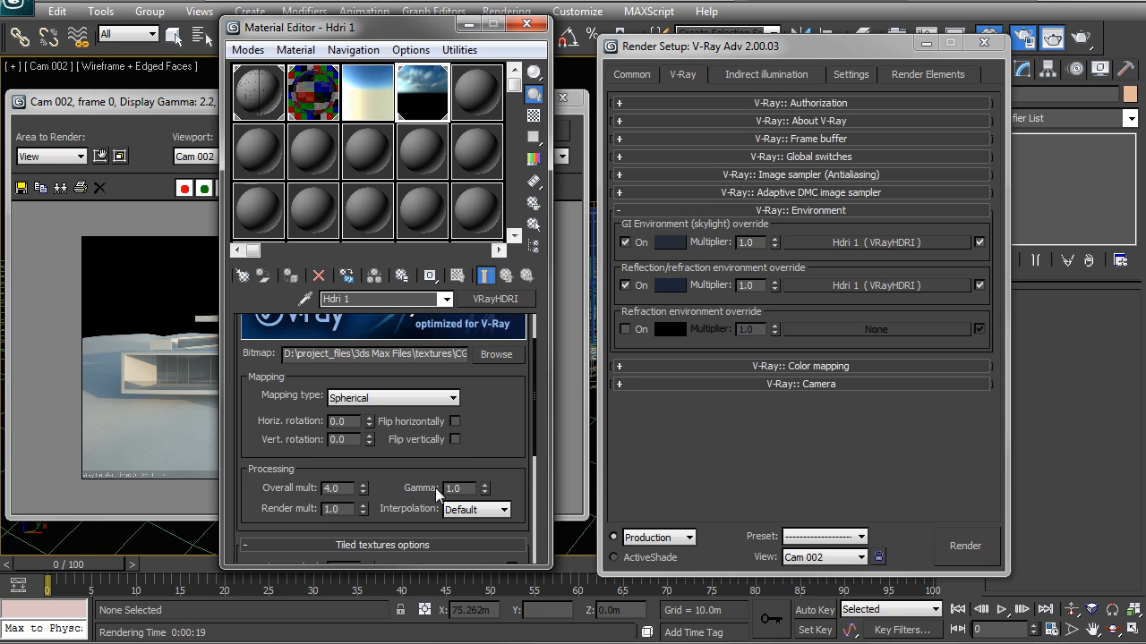
pyautogui.click(453, 488)
pyautogui.click(526, 23)
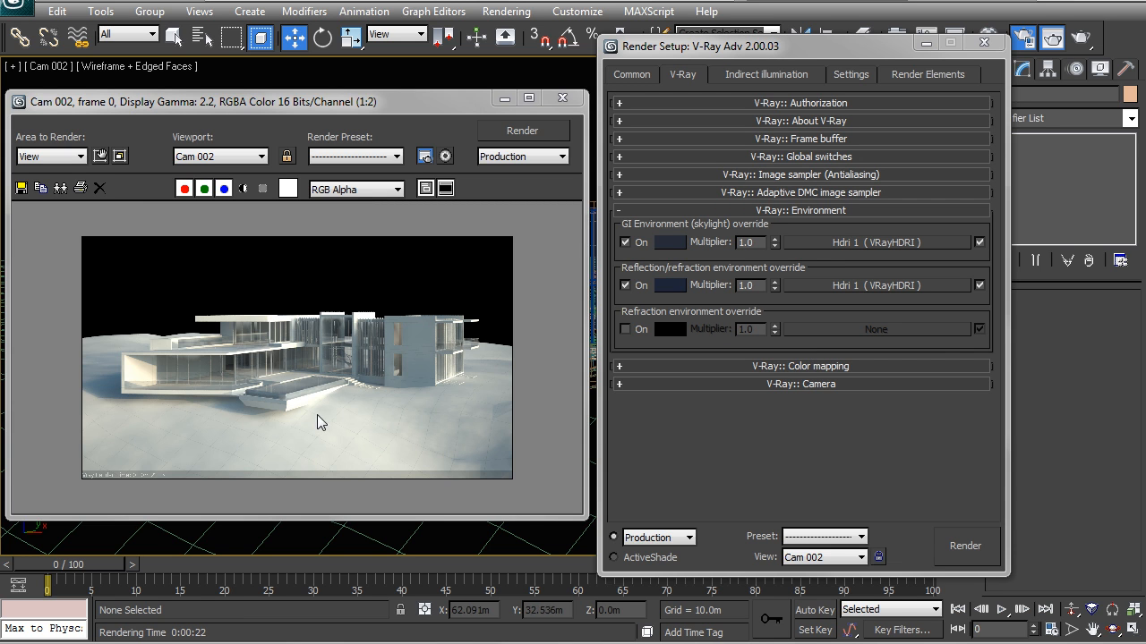
# Step: Close the rendered frame, select VRaySun001 in the Top view and disable it
pyautogui.click(558, 100)
pyautogui.press('t')
pyautogui.press('z')
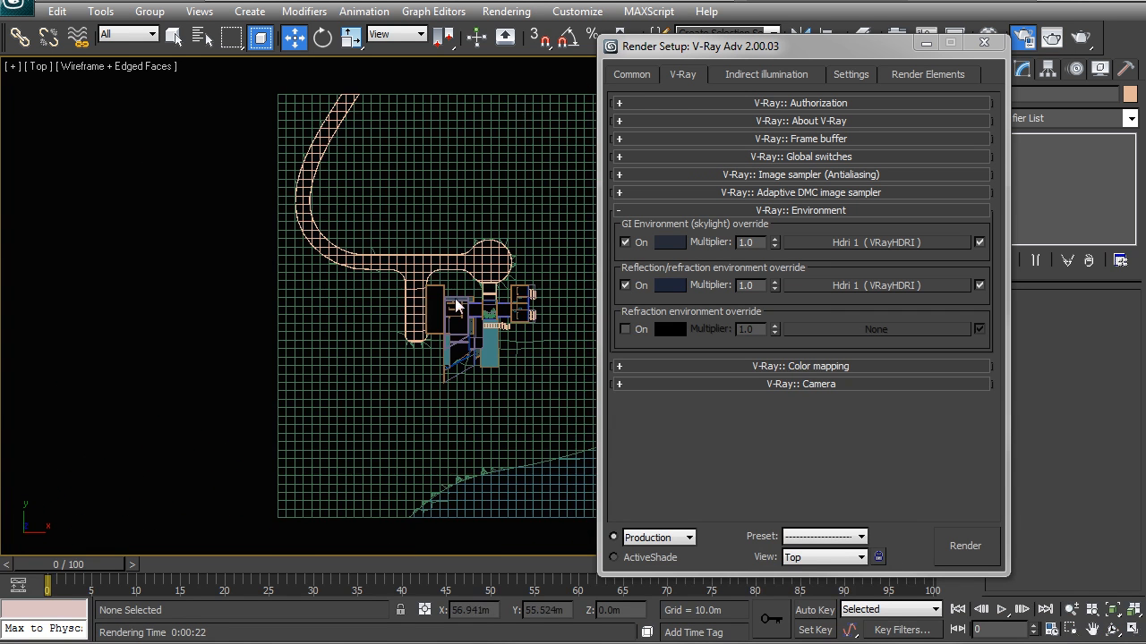
pyautogui.moveTo(570, 360); pyautogui.dragTo(342, 300, button='middle')
pyautogui.scroll(-3, 342, 300)
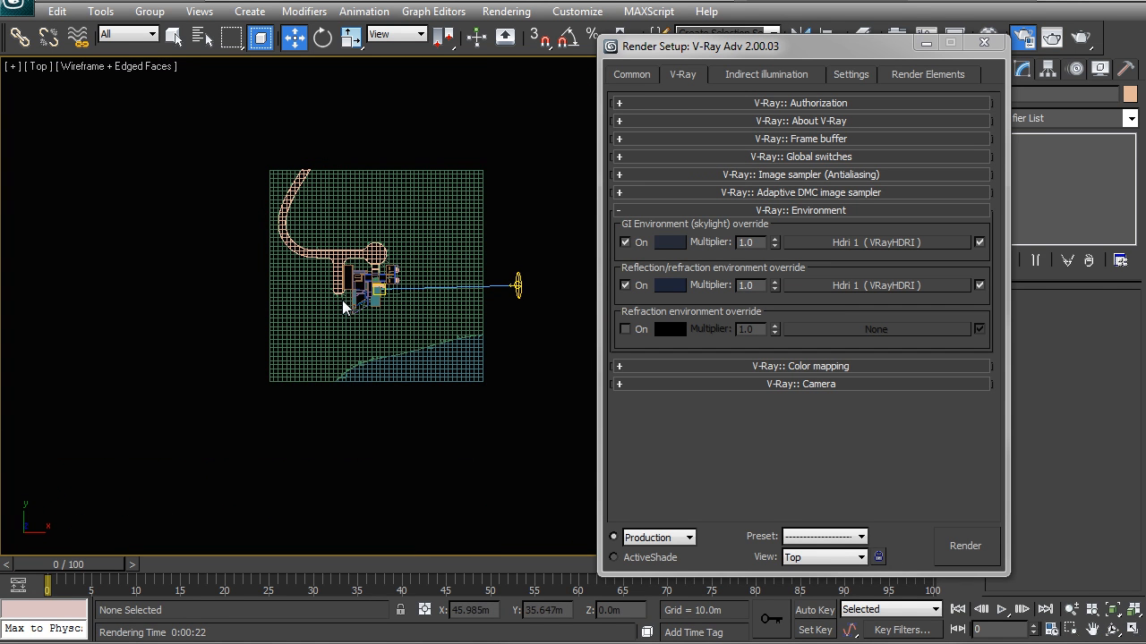
pyautogui.click(523, 288)
pyautogui.click(1124, 320)
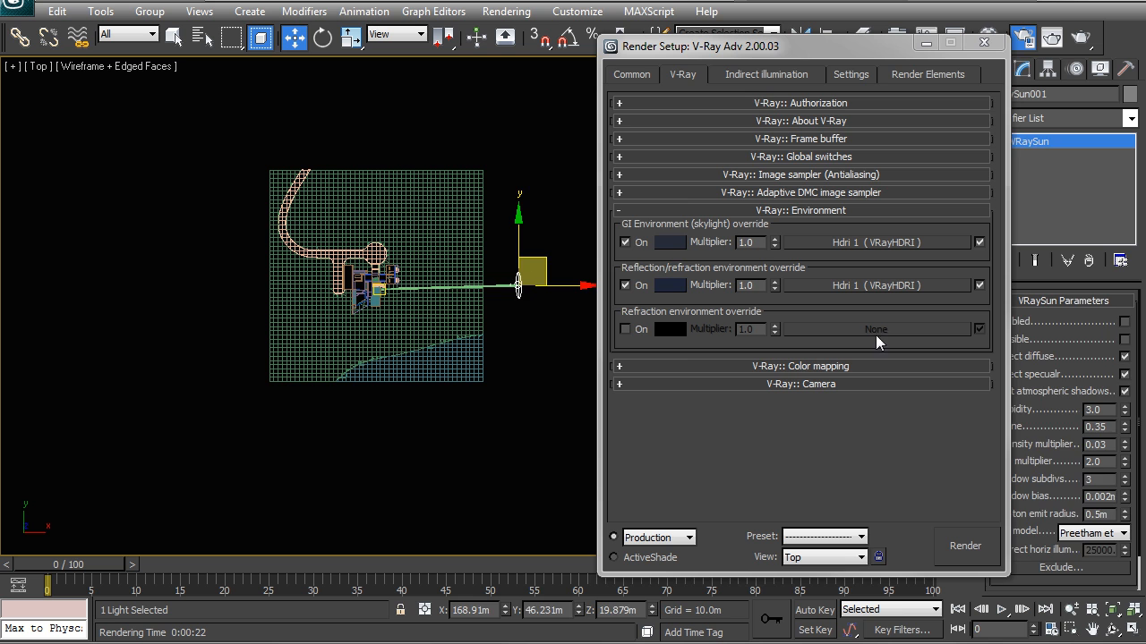
# Step: Deselect the sun and switch the viewport back to the Cam 002 camera
pyautogui.click(481, 145)
pyautogui.press('c')
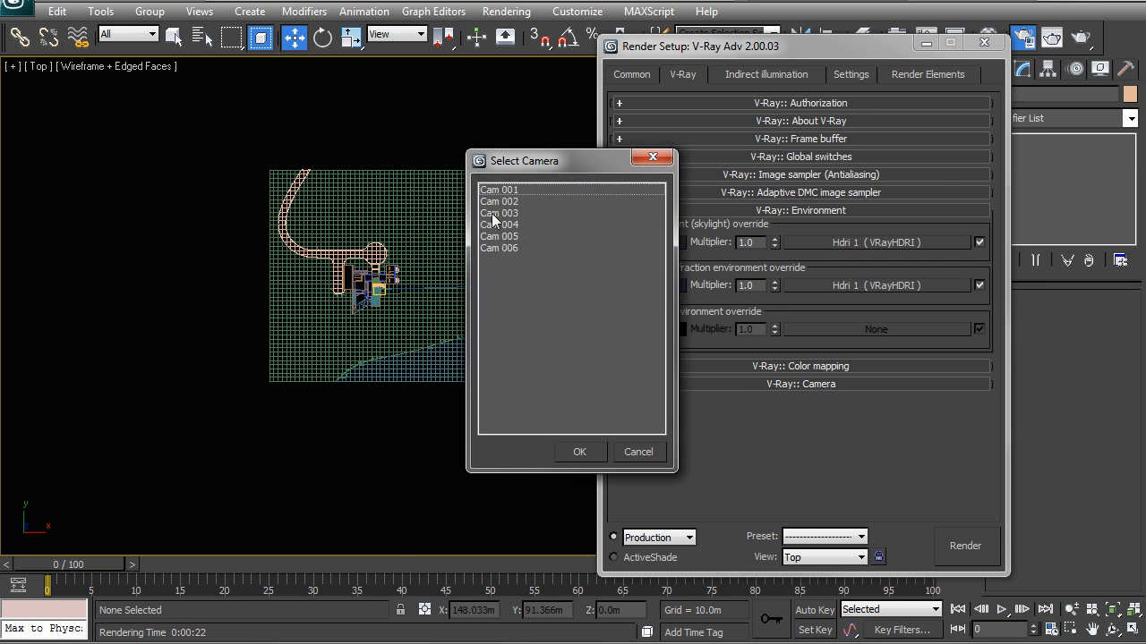
pyautogui.doubleClick(507, 202)
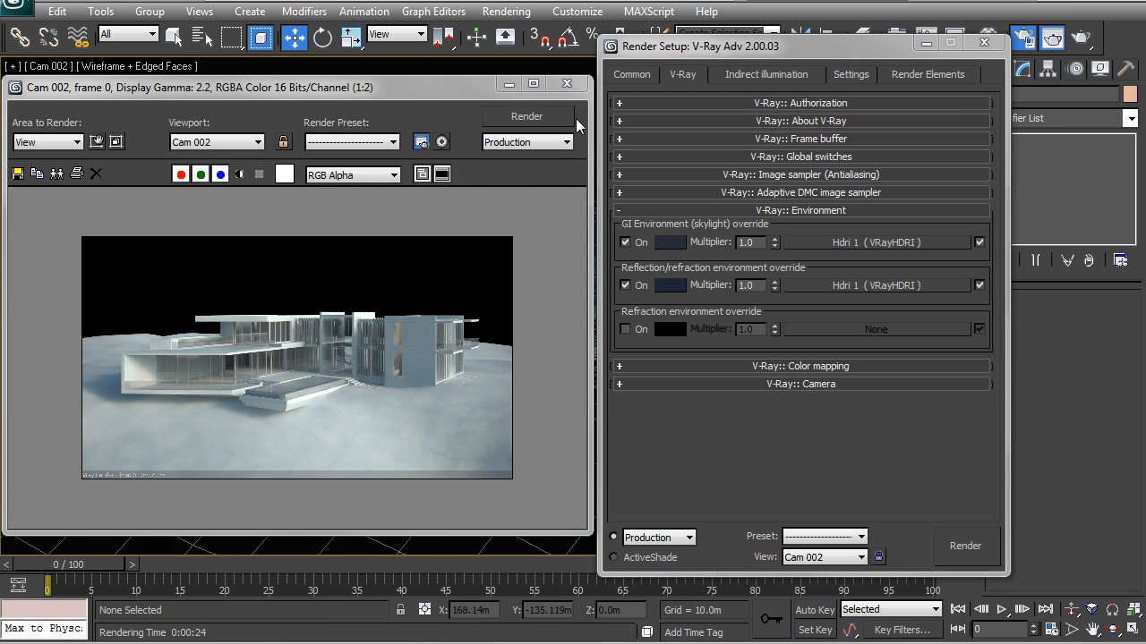
# Step: Close the rendered frame and the Render Setup dialog, and switch the viewport to the Top view
pyautogui.click(574, 90)
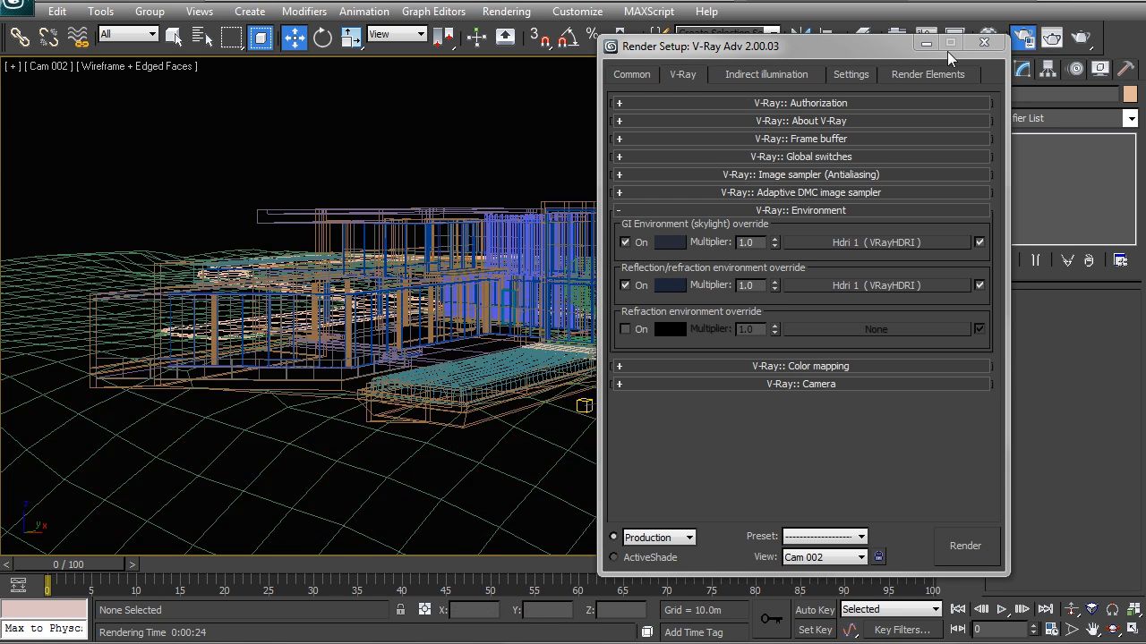
pyautogui.click(984, 42)
pyautogui.press('t')
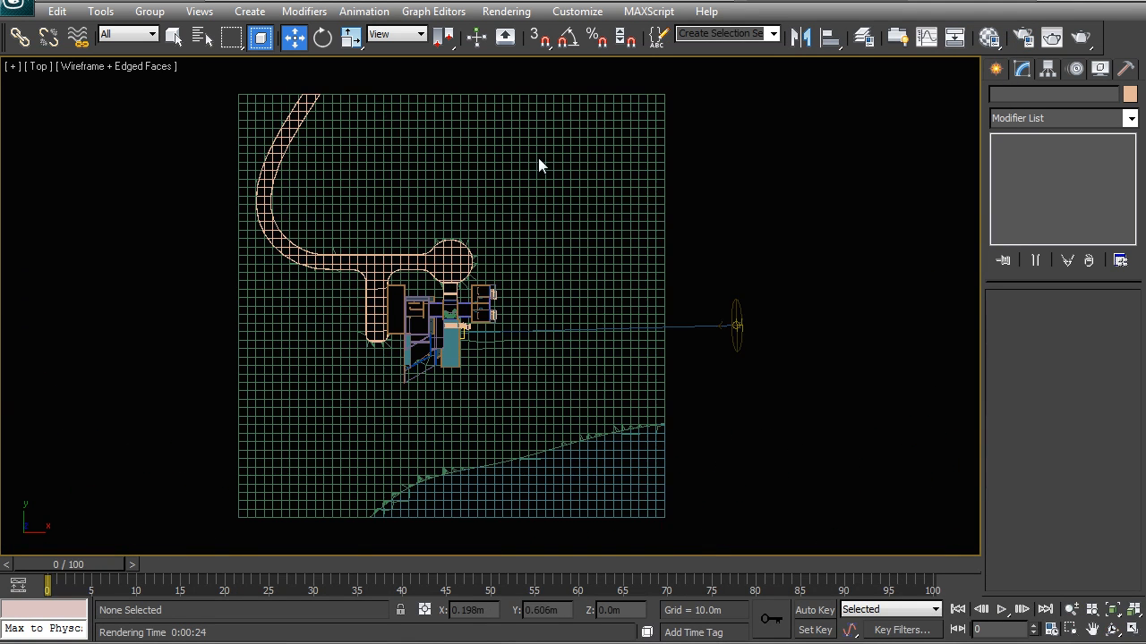
pyautogui.moveTo(588, 274); pyautogui.dragTo(538, 280, button='middle')
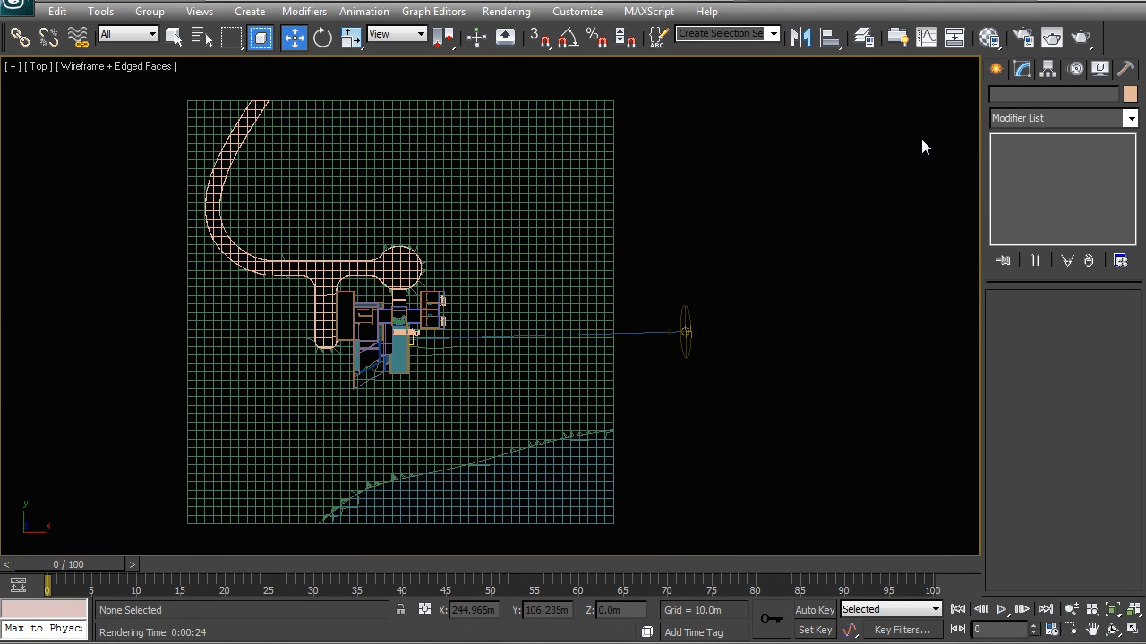
# Step: Create a Dome-type VRayLight in the Top view, outside the terrain grid and near the sun
pyautogui.click(994, 70)
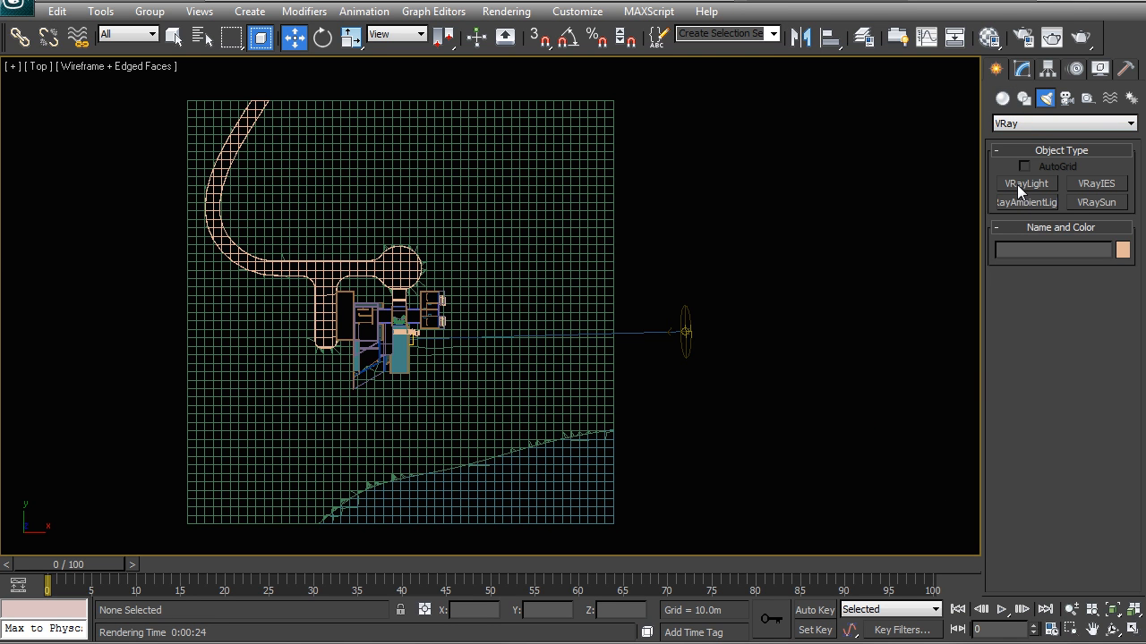
pyautogui.moveTo(533, 286); pyautogui.dragTo(545, 285, button='middle')
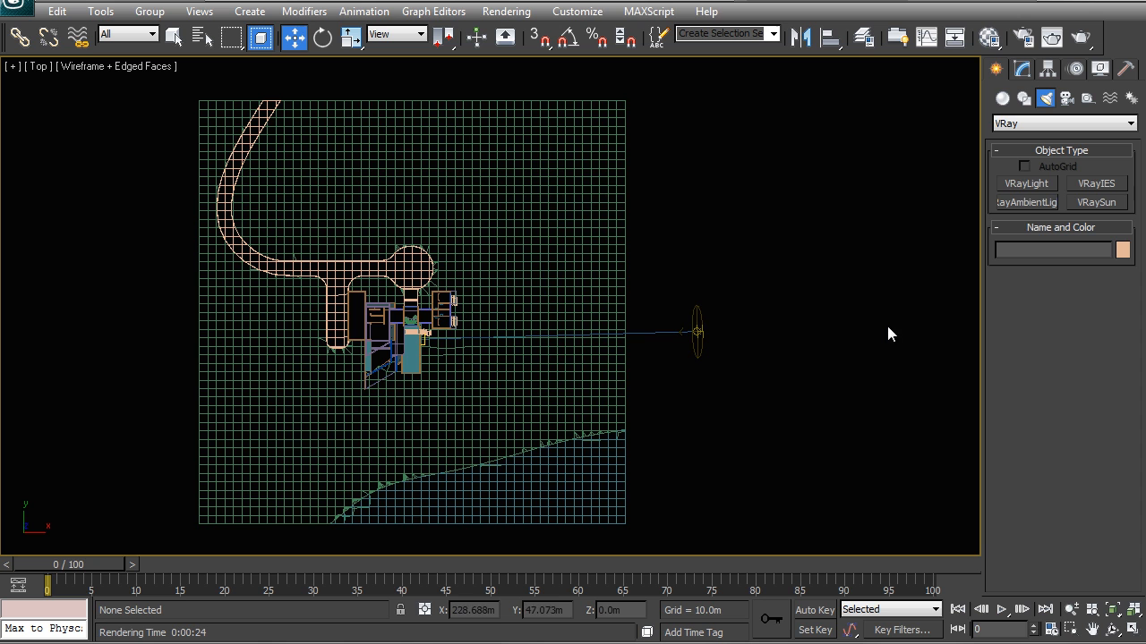
pyautogui.click(1022, 184)
pyautogui.click(687, 274)
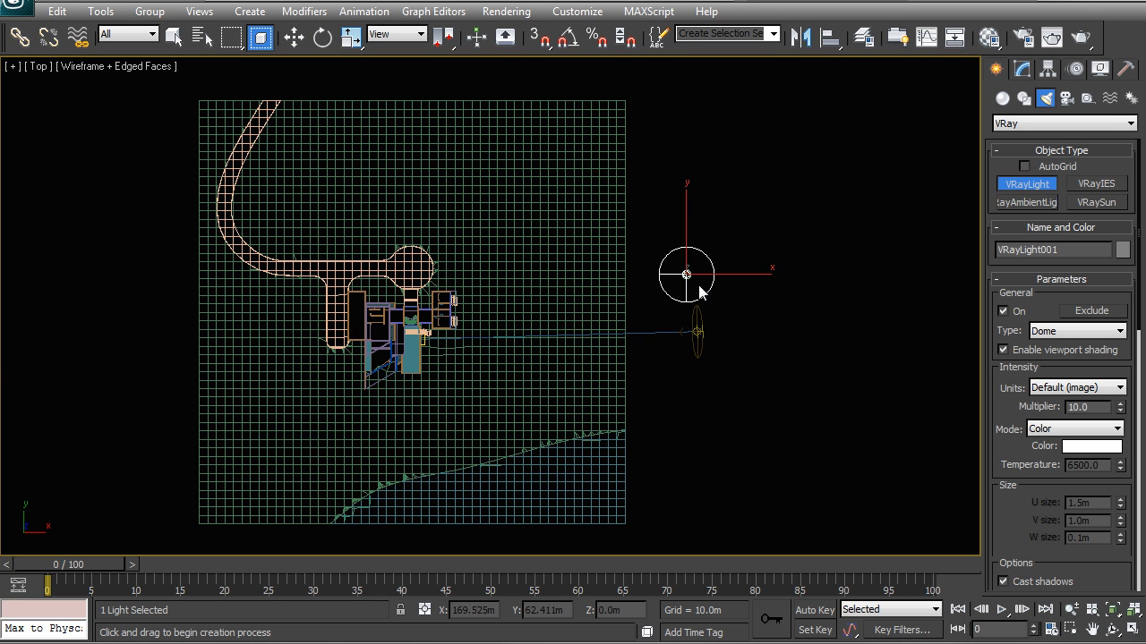
pyautogui.moveTo(732, 334); pyautogui.dragTo(734, 327, button='middle')
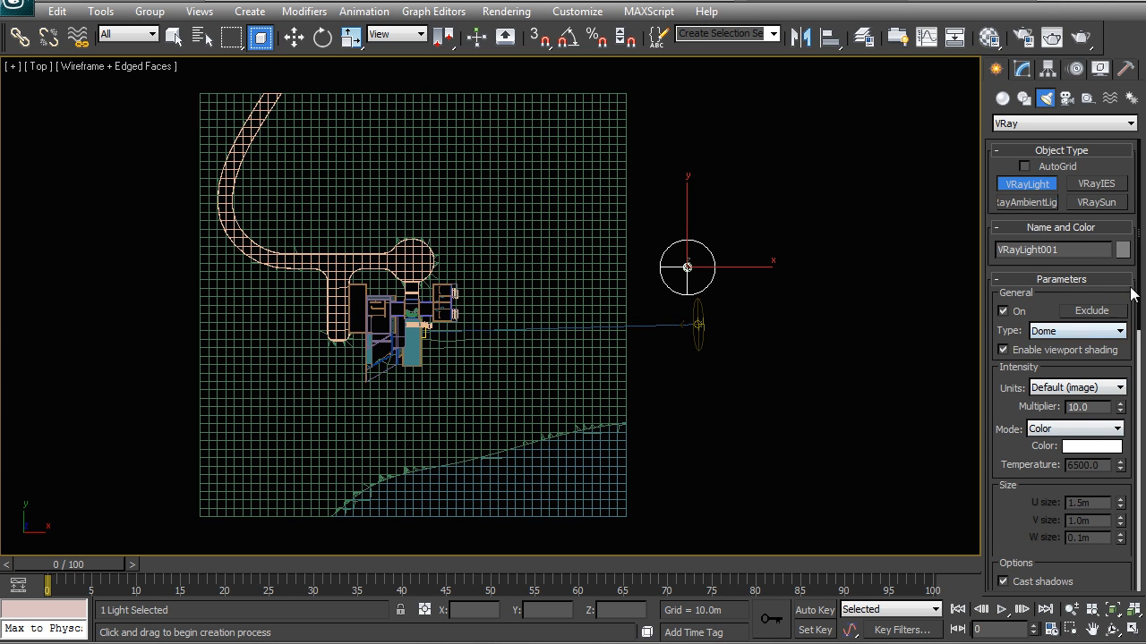
# Step: Set the dome light's intensity multiplier to 5.0 and go through its remaining parameters
pyautogui.moveTo(1139, 293); pyautogui.dragTo(1138, 315)
pyautogui.moveTo(1093, 354); pyautogui.dragTo(1021, 356)
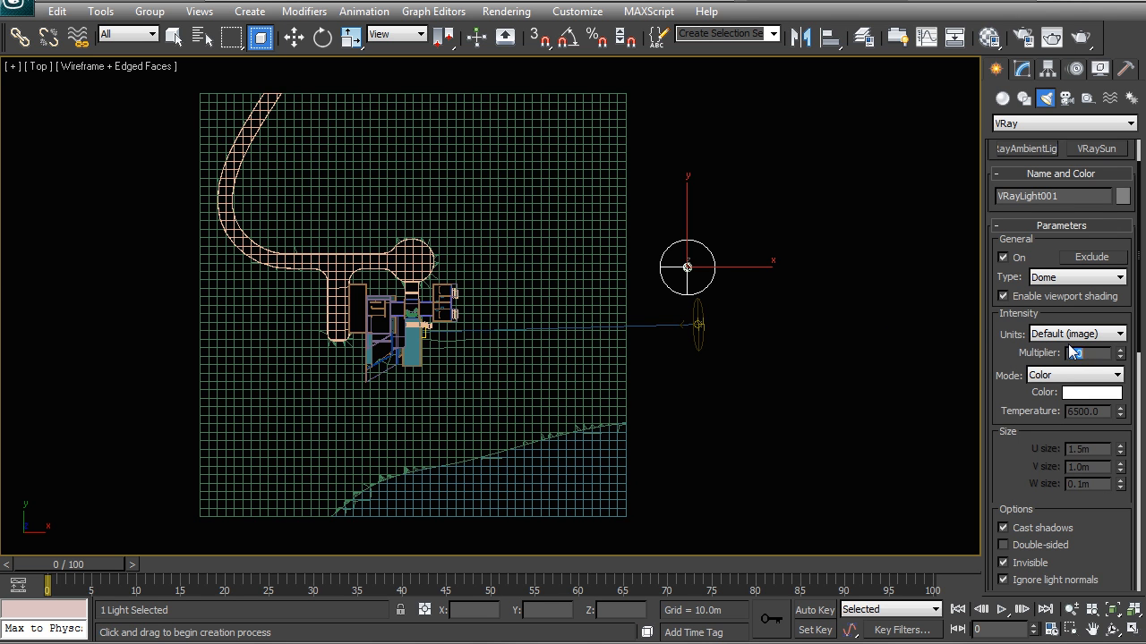
pyautogui.moveTo(1100, 513); pyautogui.dragTo(1060, 268)
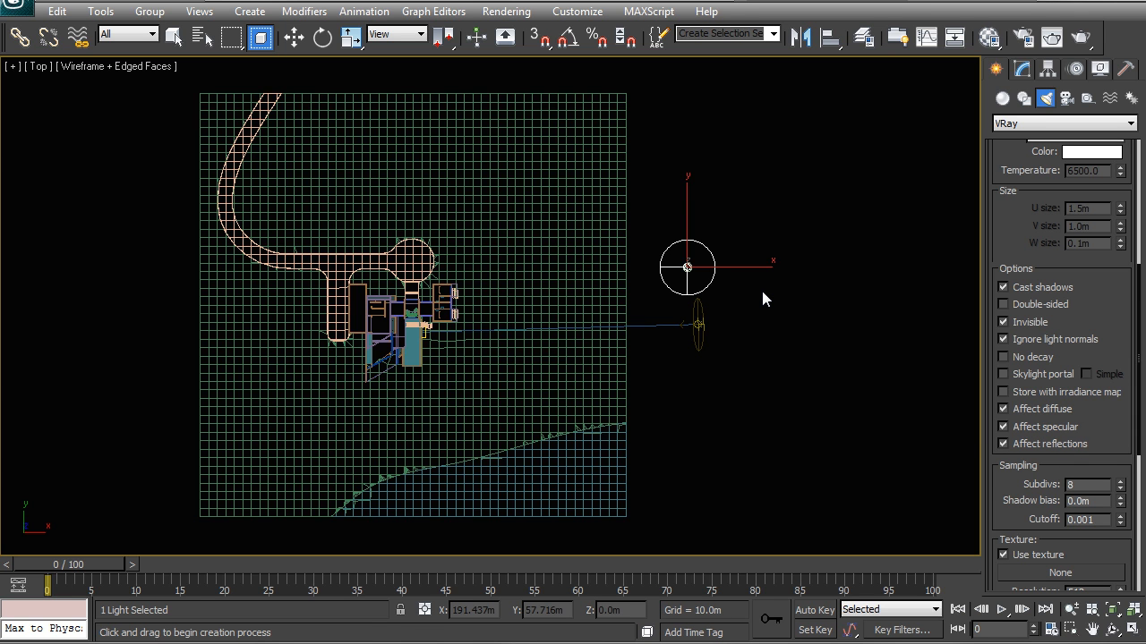
# Step: Move the dome light to about X 159.5 m, Y 81.8 m and show its parameters for modification
pyautogui.moveTo(761, 287); pyautogui.dragTo(685, 378, button='middle')
pyautogui.press('w')
pyautogui.moveTo(690, 313); pyautogui.dragTo(673, 269)
pyautogui.click(1021, 69)
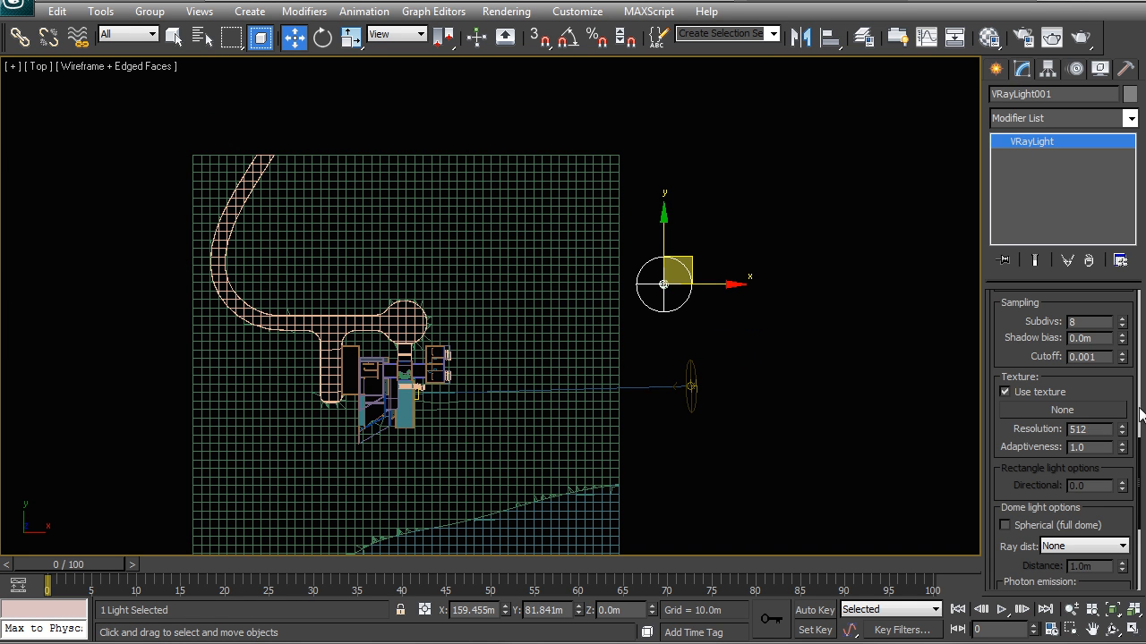
pyautogui.moveTo(698, 380); pyautogui.dragTo(705, 380, button='middle')
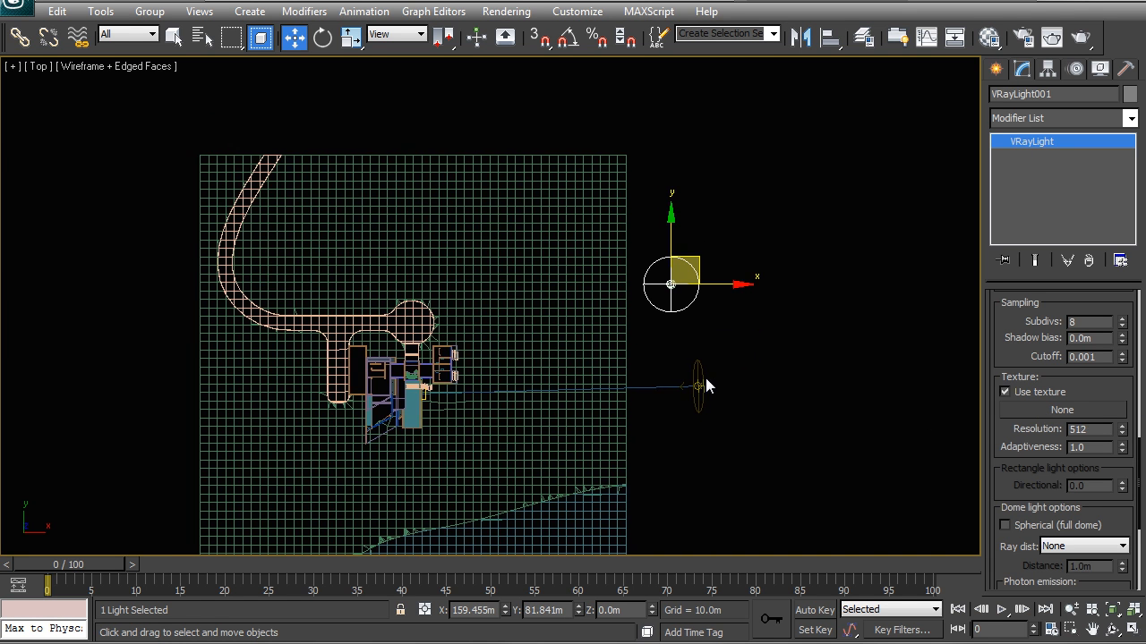
# Step: Assign the Hdri 1 map from the Material Editor to the dome light's texture, check its intensity settings and close the editor
pyautogui.press('m')
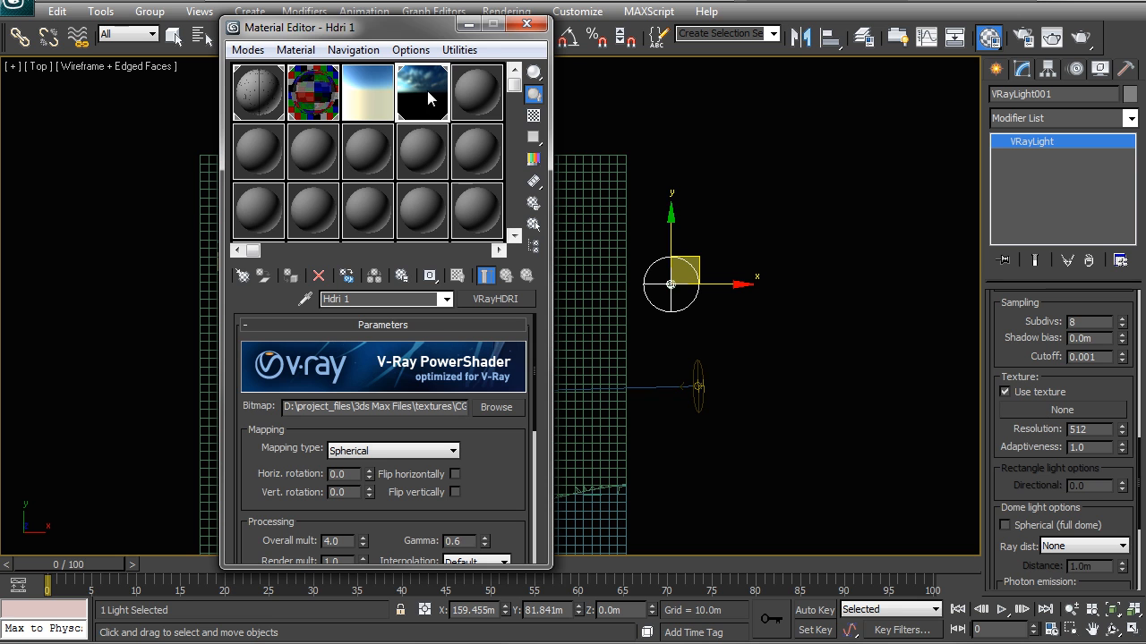
pyautogui.moveTo(1041, 410); pyautogui.dragTo(1042, 410)
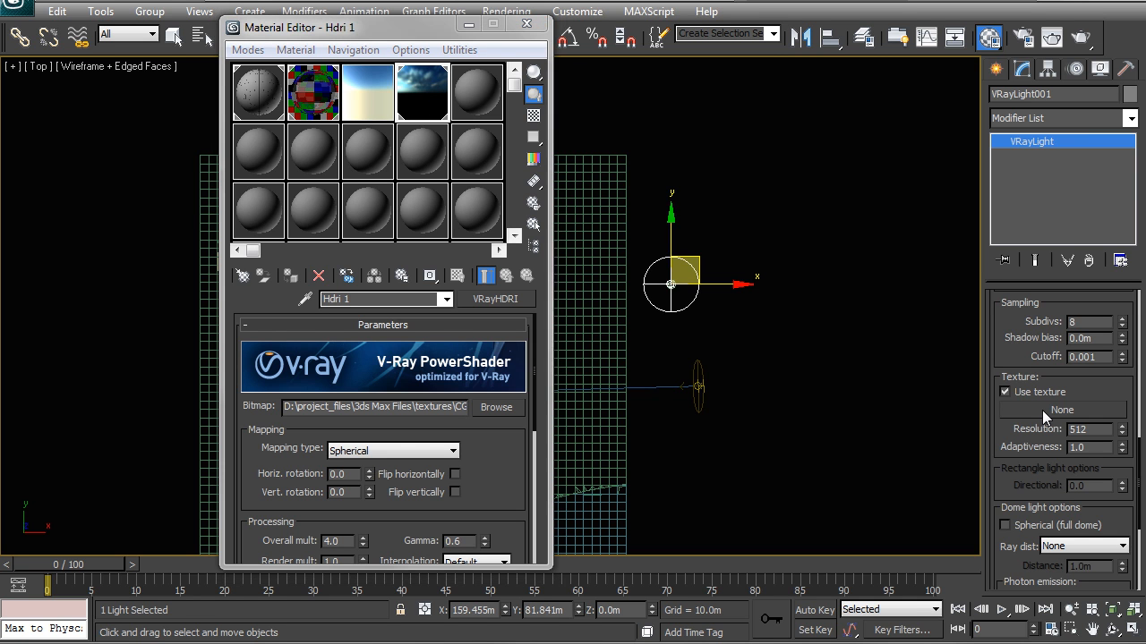
pyautogui.click(528, 368)
pyautogui.moveTo(1136, 490); pyautogui.dragTo(1132, 349)
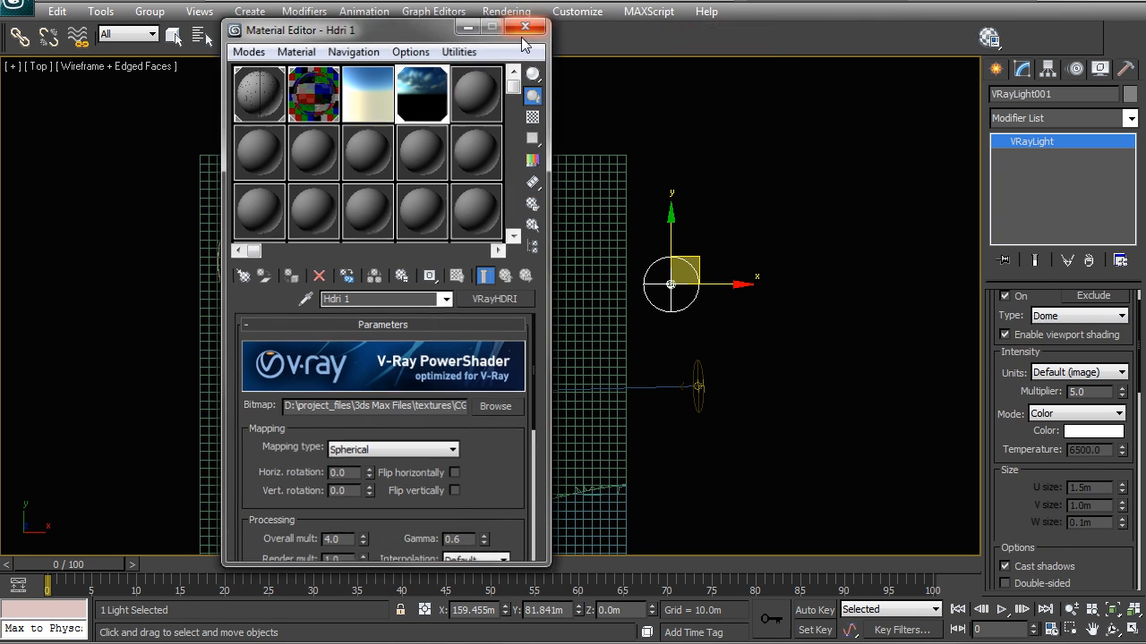
pyautogui.click(527, 24)
# Step: Turn off the GI and reflection/refraction environment overrides in the V-Ray render settings, collapse the Environment rollout and close the dialog
pyautogui.press('F10')
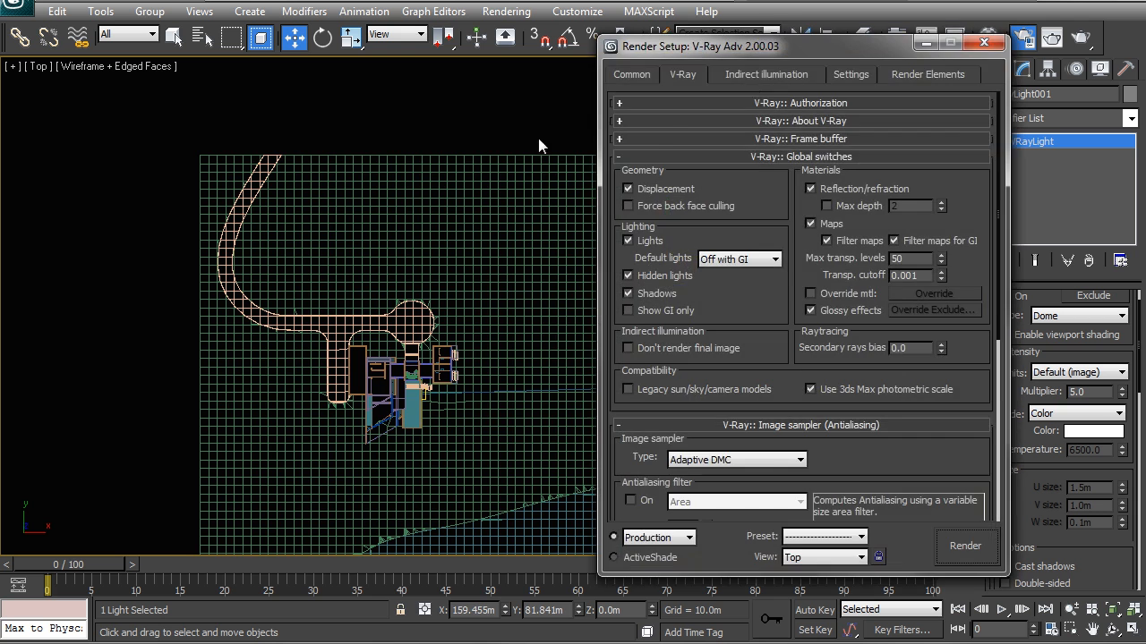
pyautogui.moveTo(746, 59); pyautogui.dragTo(367, 64)
pyautogui.moveTo(544, 490); pyautogui.dragTo(553, 199)
pyautogui.click(246, 378)
pyautogui.click(247, 422)
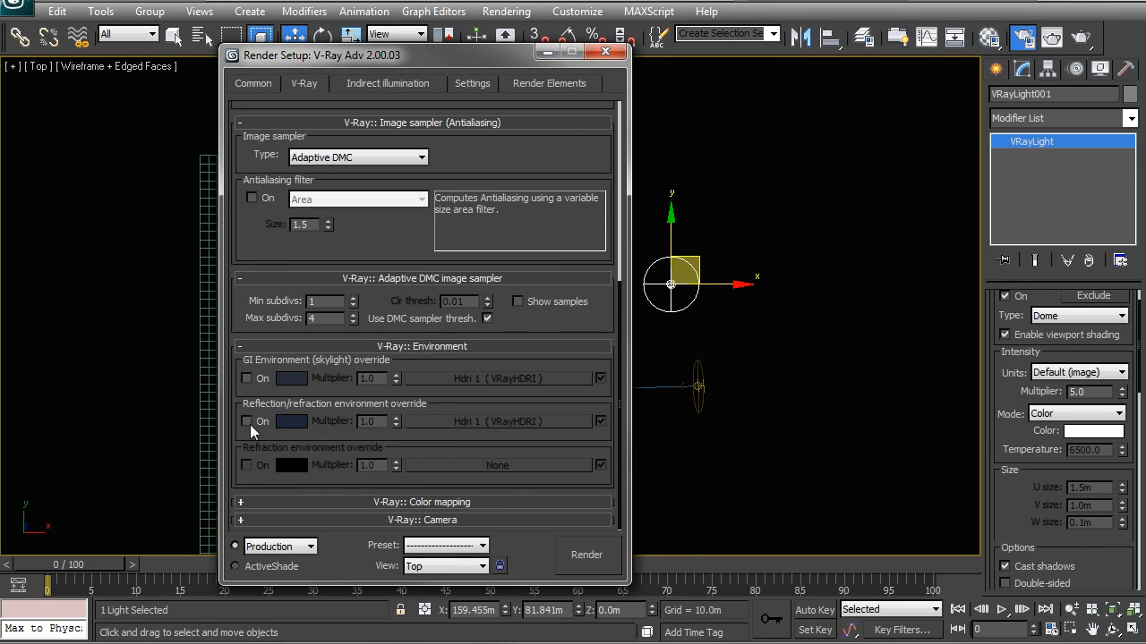
pyautogui.click(398, 348)
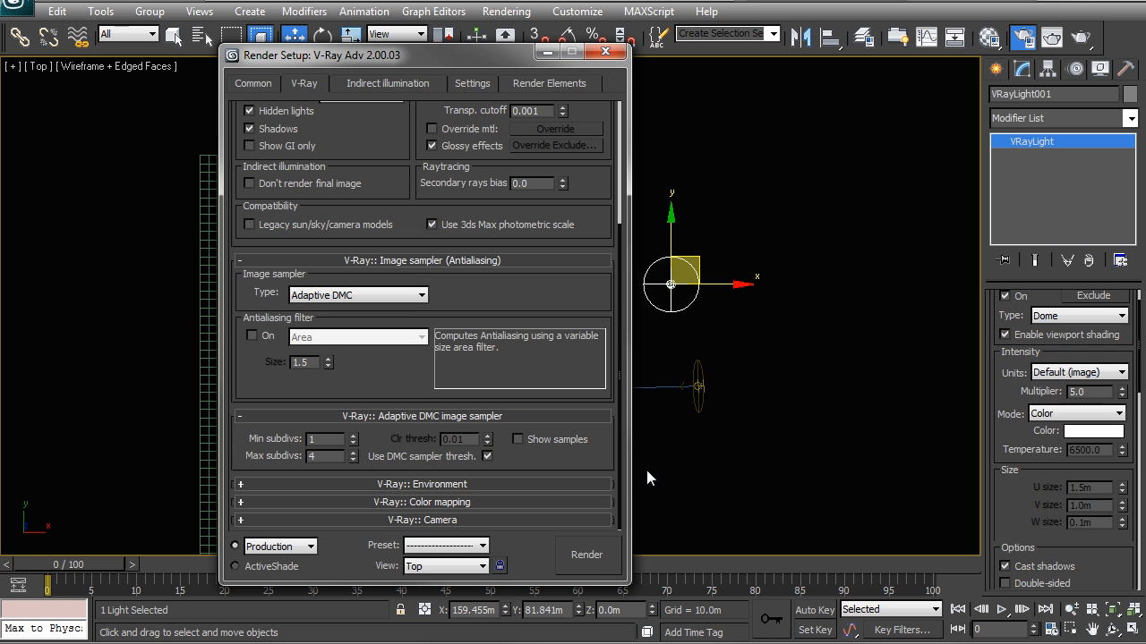
pyautogui.click(617, 51)
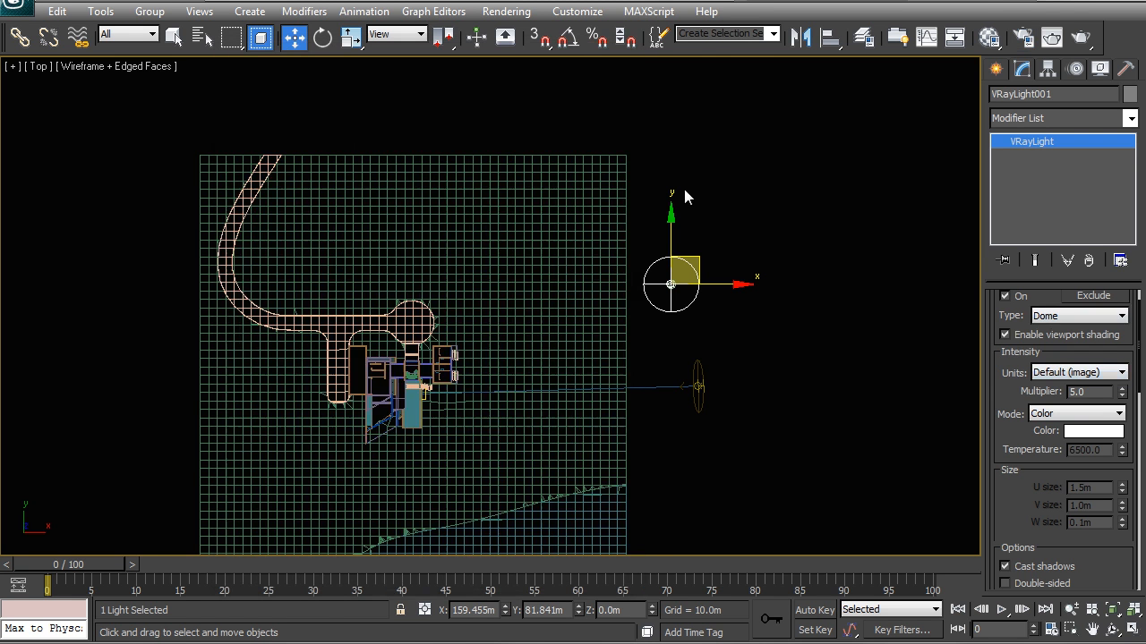
# Step: Switch the viewport to the Cam 002 camera, then review the dome-lit render and close the rendered frame
pyautogui.click(685, 171)
pyautogui.press('c')
pyautogui.click(510, 202)
pyautogui.doubleClick(512, 204)
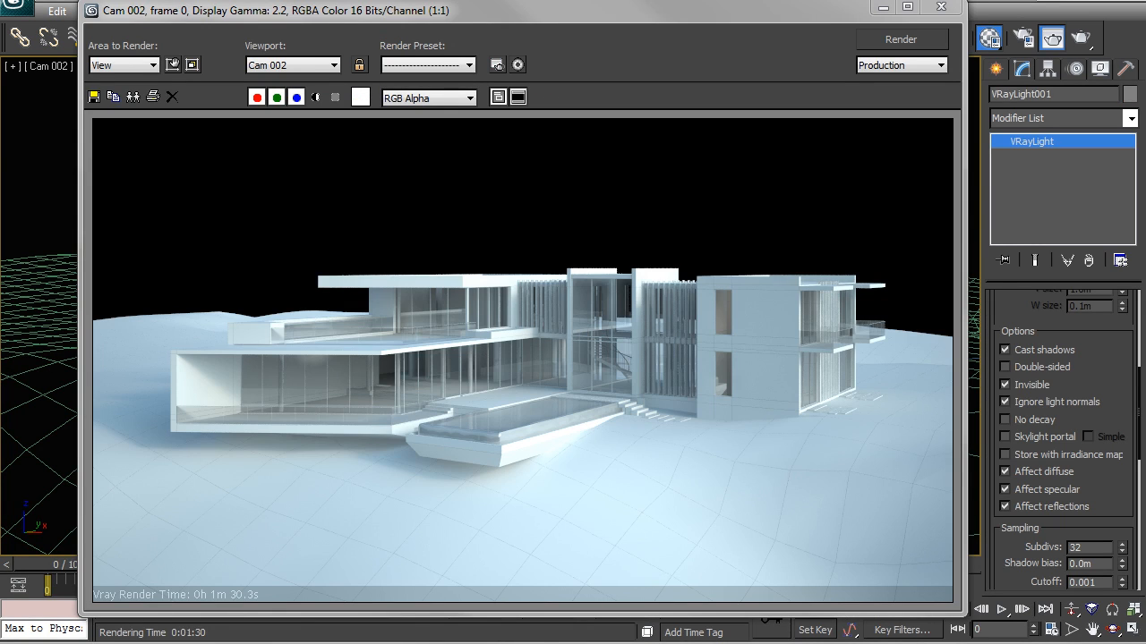
pyautogui.moveTo(426, 13); pyautogui.dragTo(364, 12)
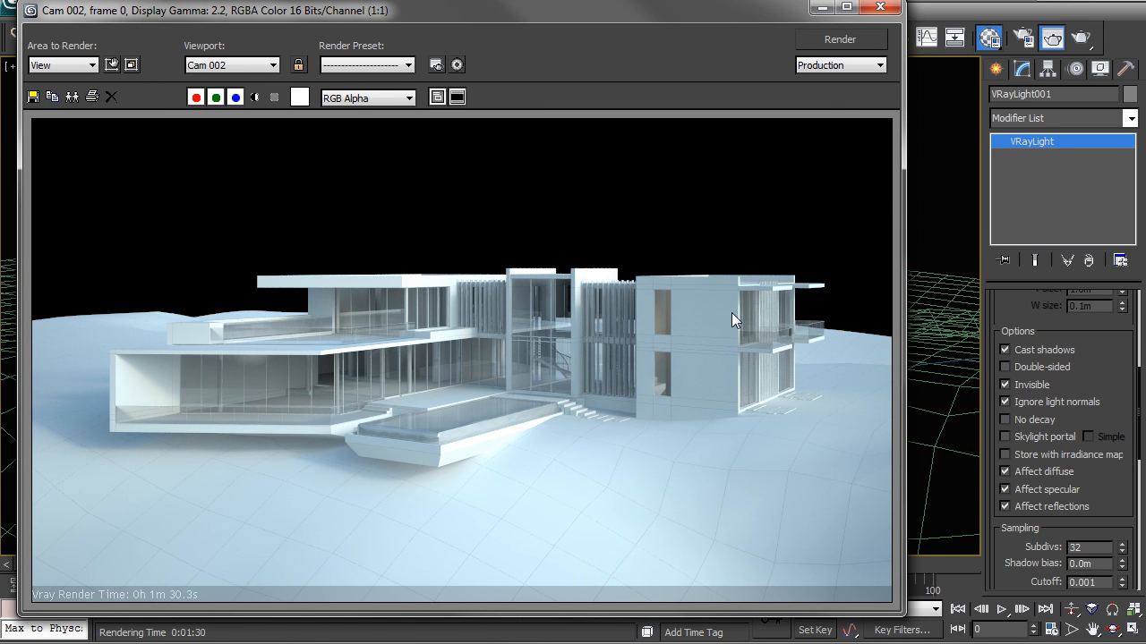
pyautogui.click(882, 7)
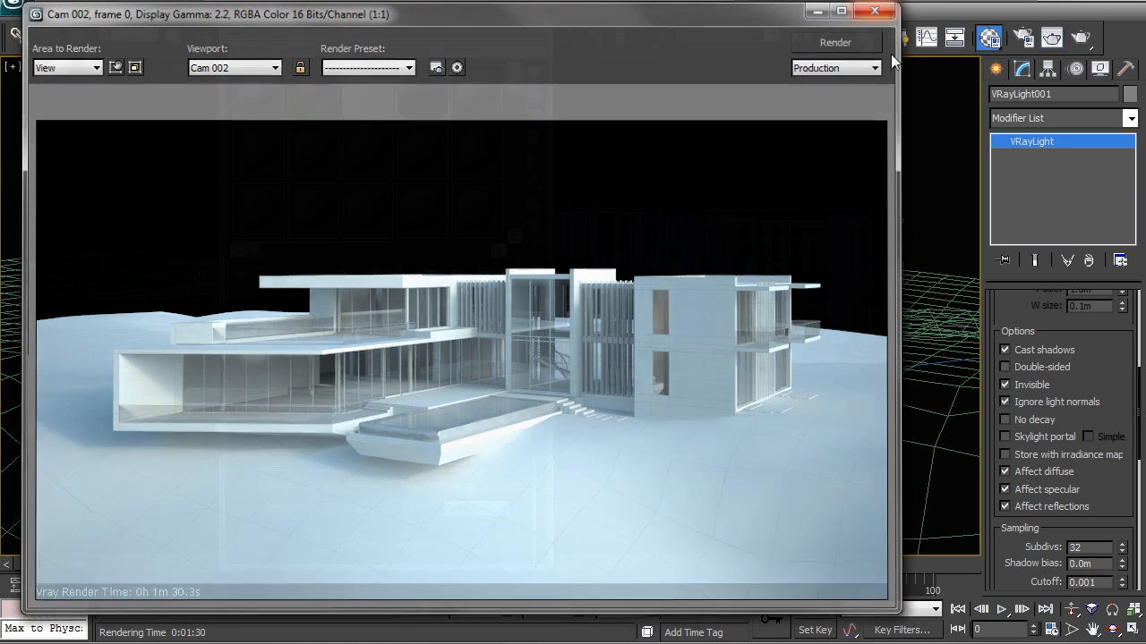
# Step: Review the dome light's Invisible, sampling and texture options, deselect the light and close the Material Editor
pyautogui.moveTo(1139, 392)
pyautogui.mouseDown()
pyautogui.moveTo(1126, 308)
pyautogui.moveTo(1138, 406)
pyautogui.mouseUp()
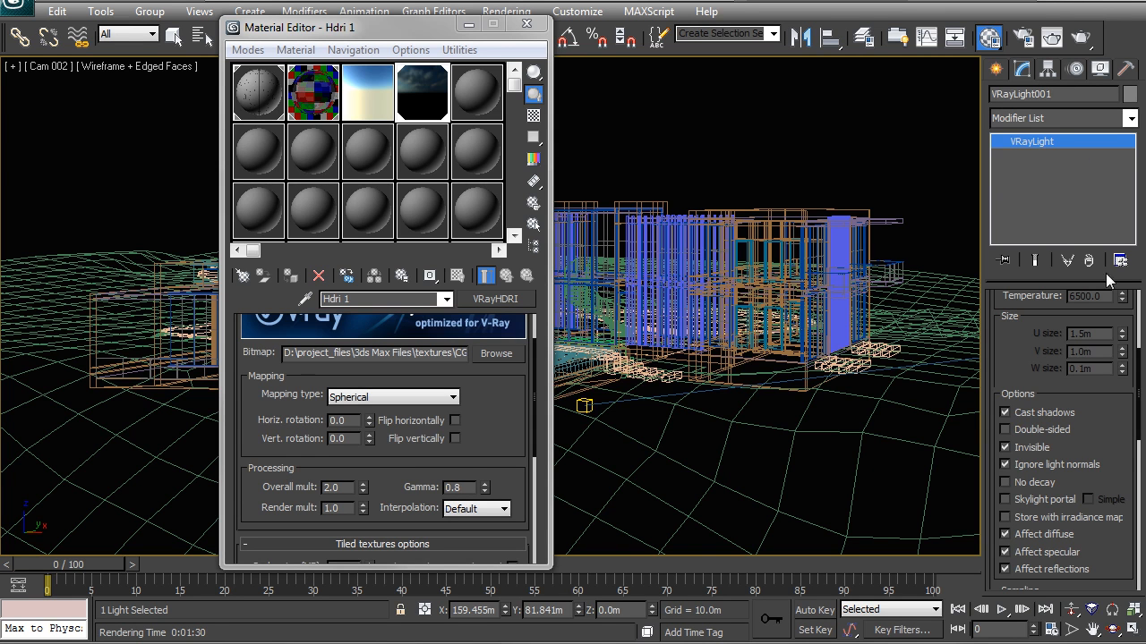
pyautogui.moveTo(1138, 374); pyautogui.dragTo(1133, 417)
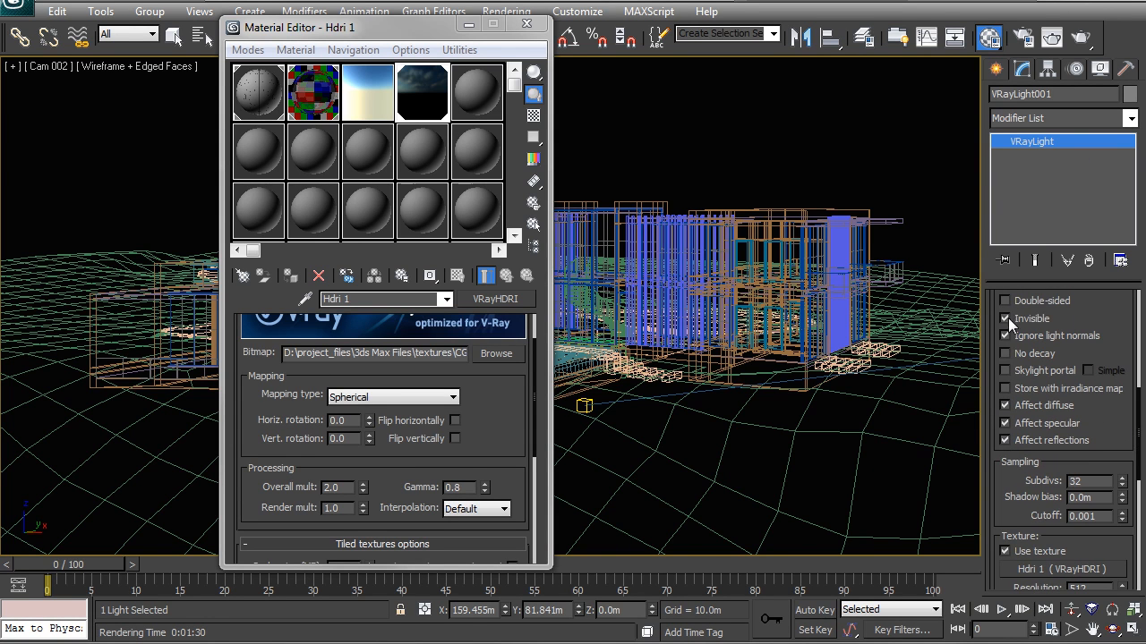
pyautogui.click(1004, 317)
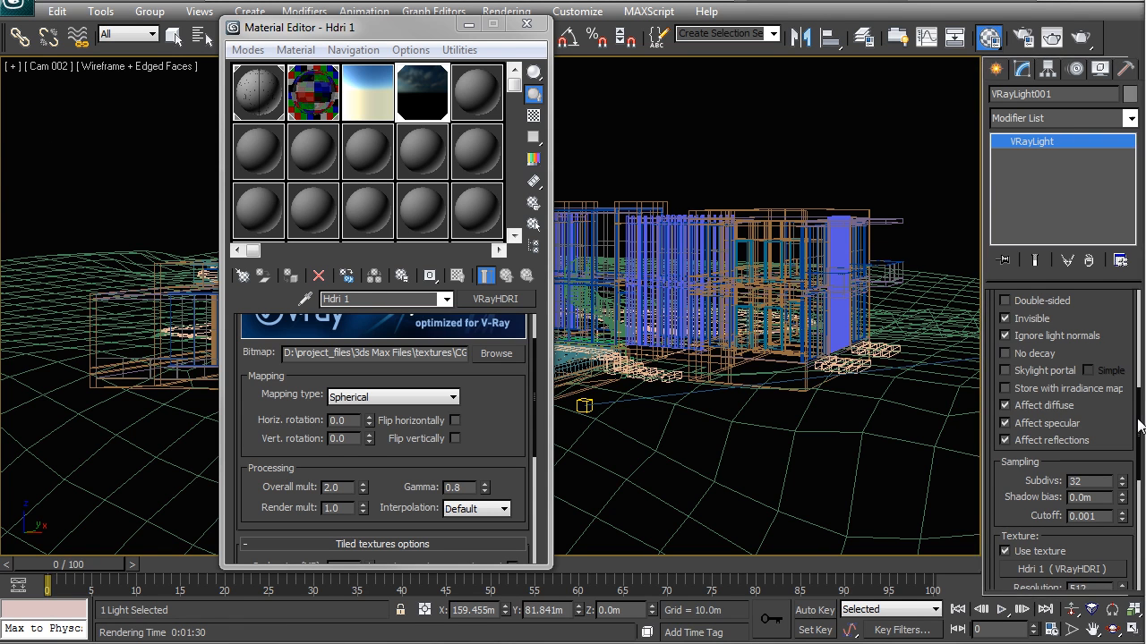
pyautogui.scroll(2, 1138, 428)
pyautogui.scroll(-4, 1139, 416)
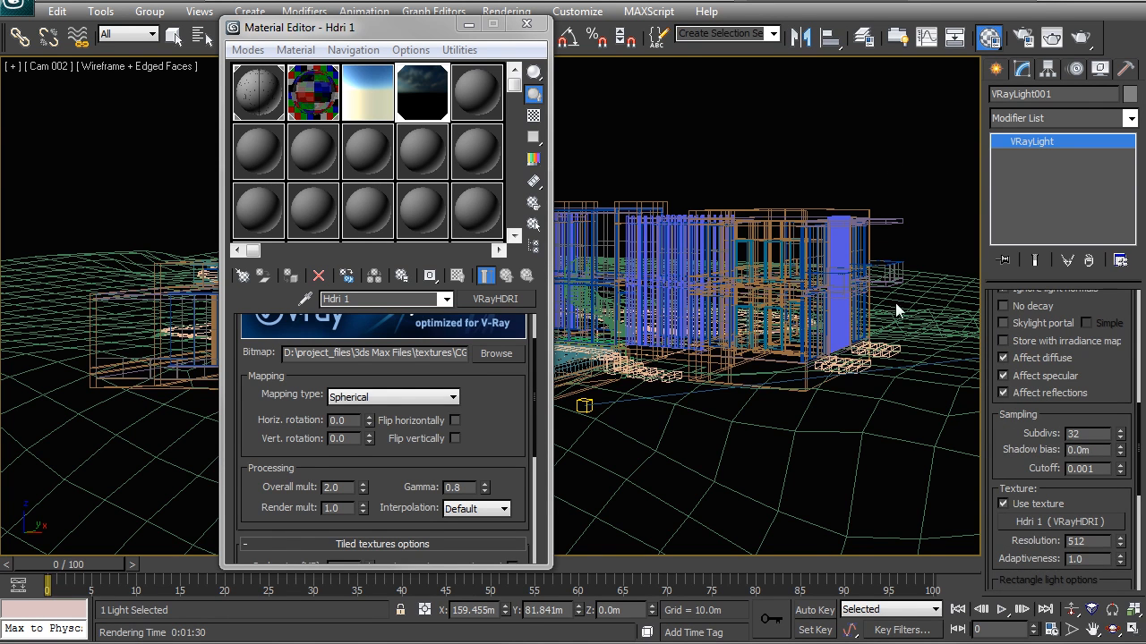
pyautogui.click(880, 141)
pyautogui.press('m')
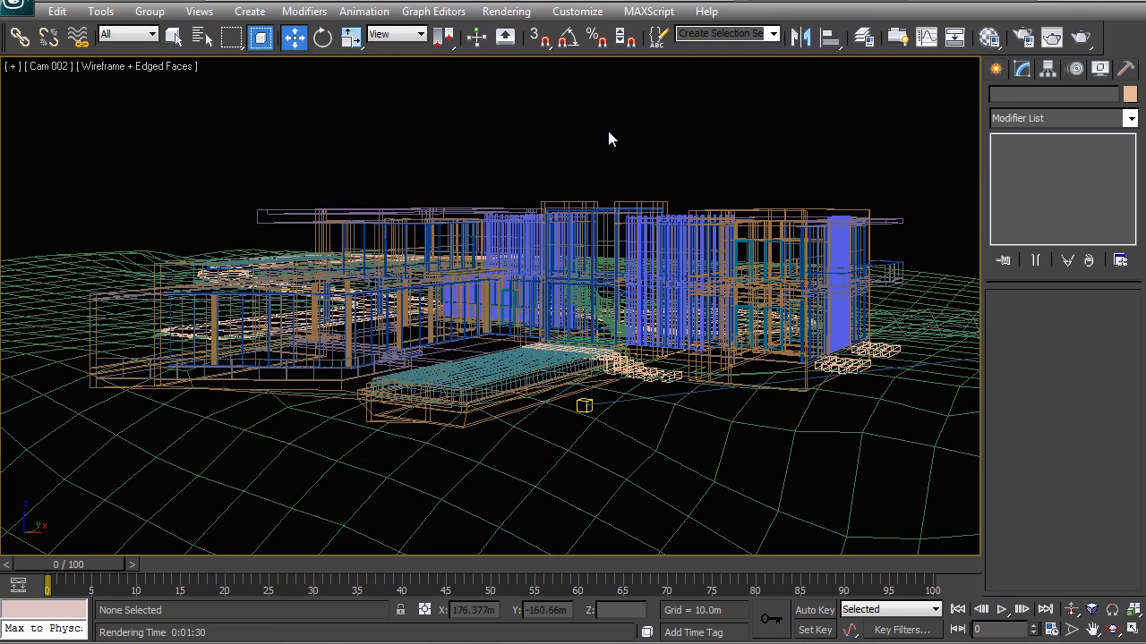